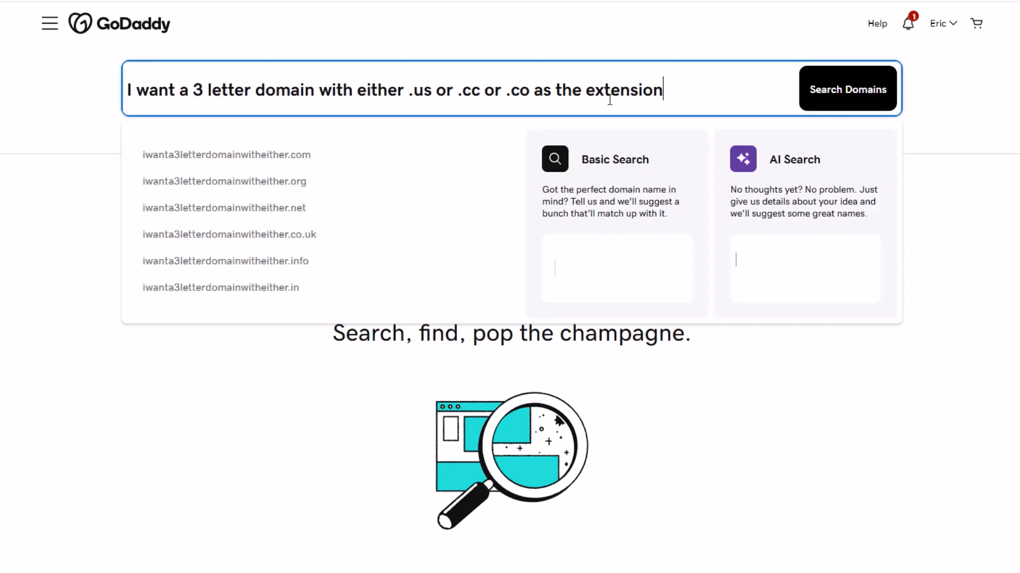
# Step: Run the domain search for a 3 letter domain with either .us or .cc or .co as the extension and review the suggestions
pyautogui.click(835, 98)
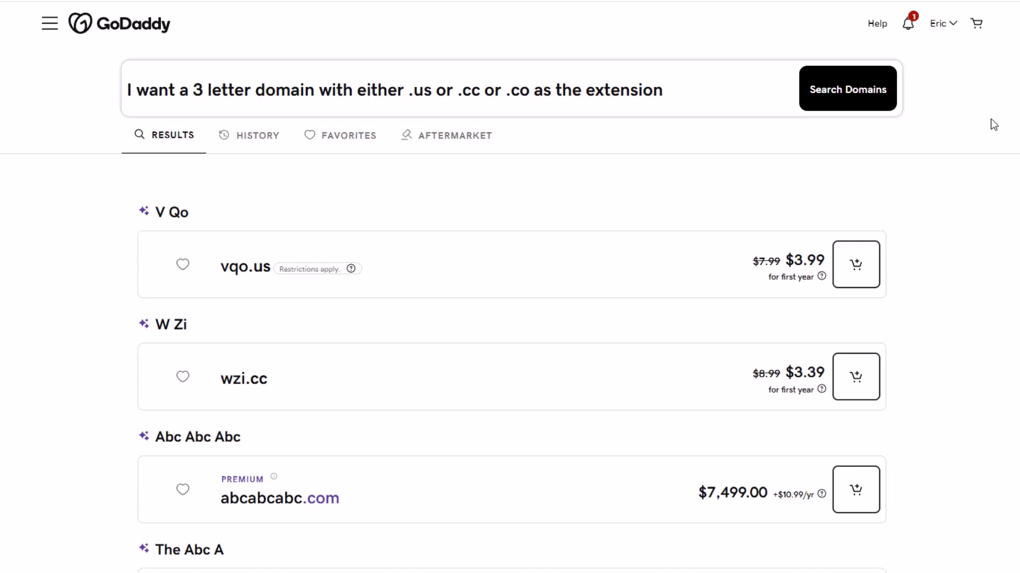
pyautogui.scroll(-2, 239, 198)
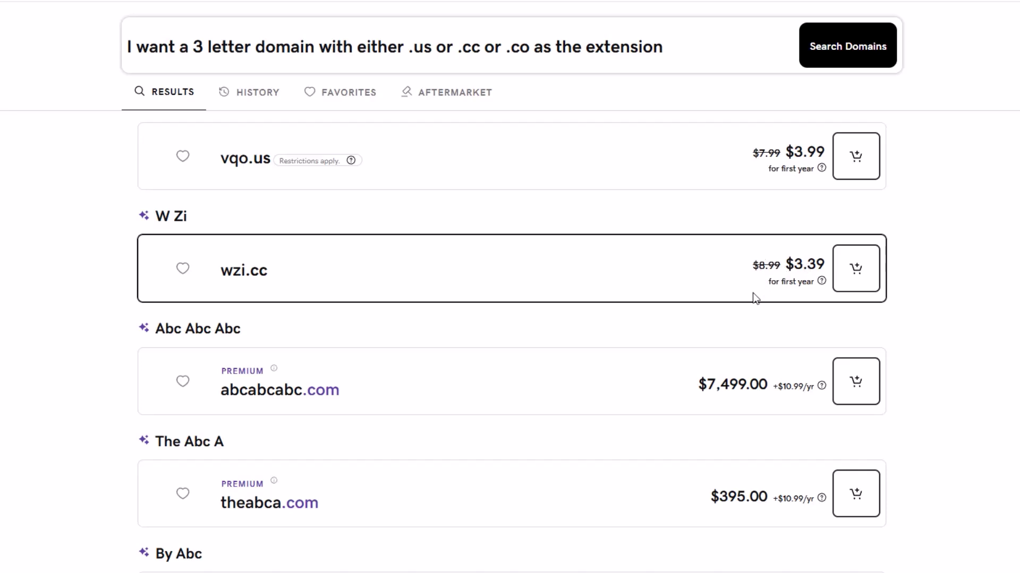
pyautogui.scroll(2, 753, 292)
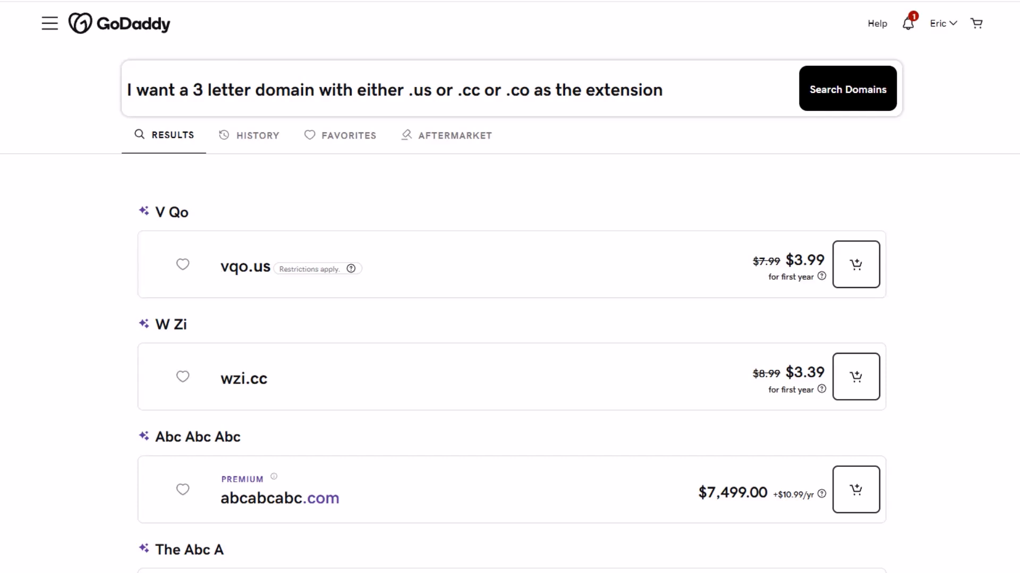
# Step: Search with "I want a catchy 3 character domain with either .us or .cc as the extension" and browse the suggestions
pyautogui.moveTo(670, 92); pyautogui.dragTo(46, 98)
pyautogui.write('I want a catchy 3 character domain with either .us or .cc as the extension')
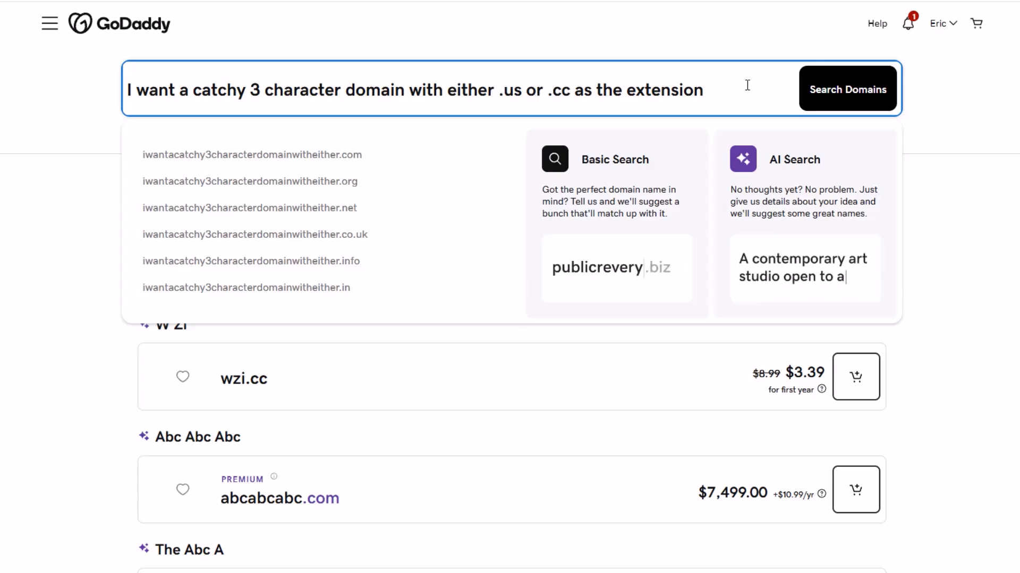
pyautogui.click(827, 98)
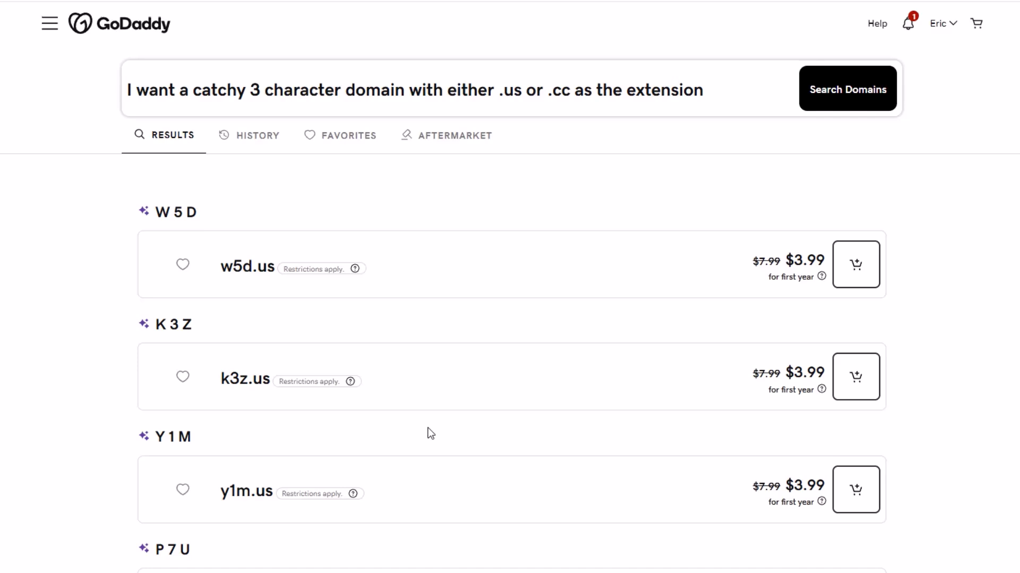
pyautogui.scroll(-3, 428, 428)
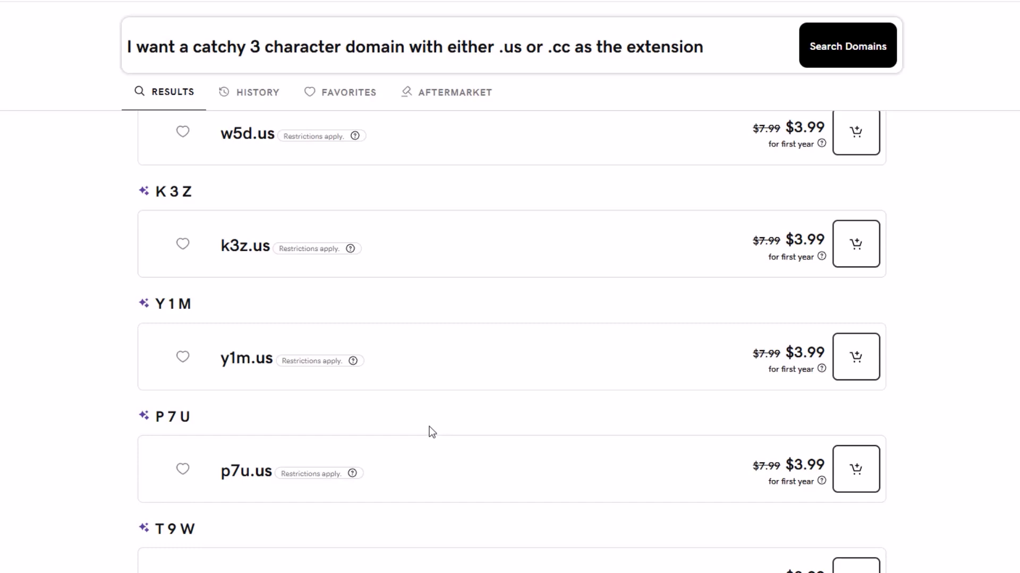
pyautogui.scroll(-3, 435, 428)
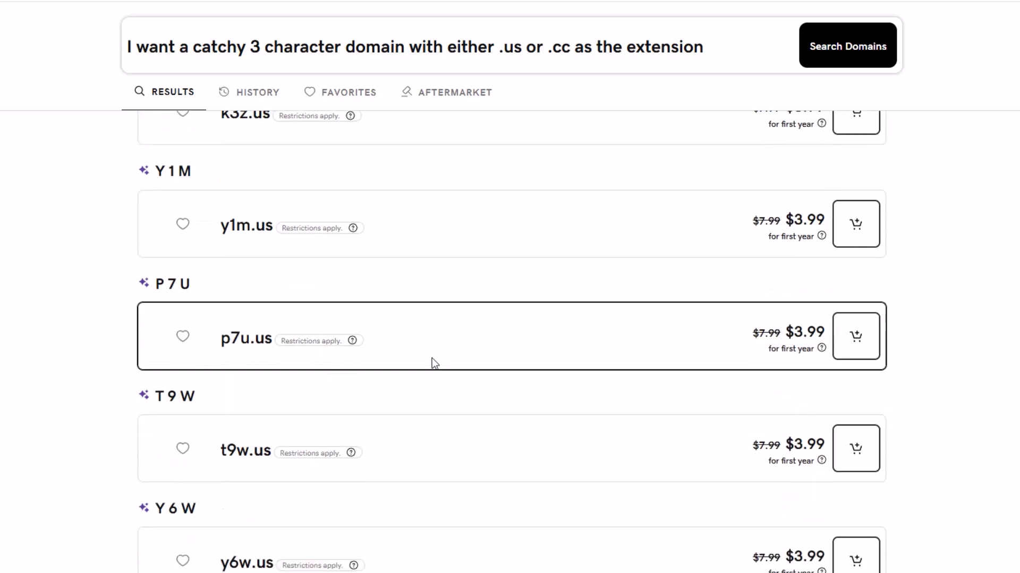
pyautogui.scroll(-5, 289, 407)
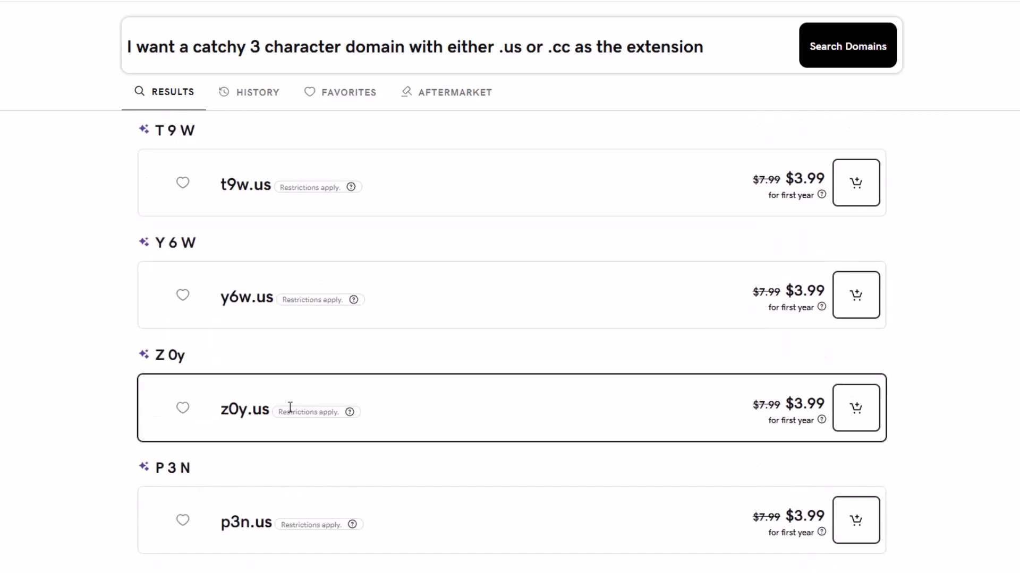
# Step: Refresh the domain suggestions, look through the new .us names and mark v8r.us as a favorite
pyautogui.scroll(10, 290, 407)
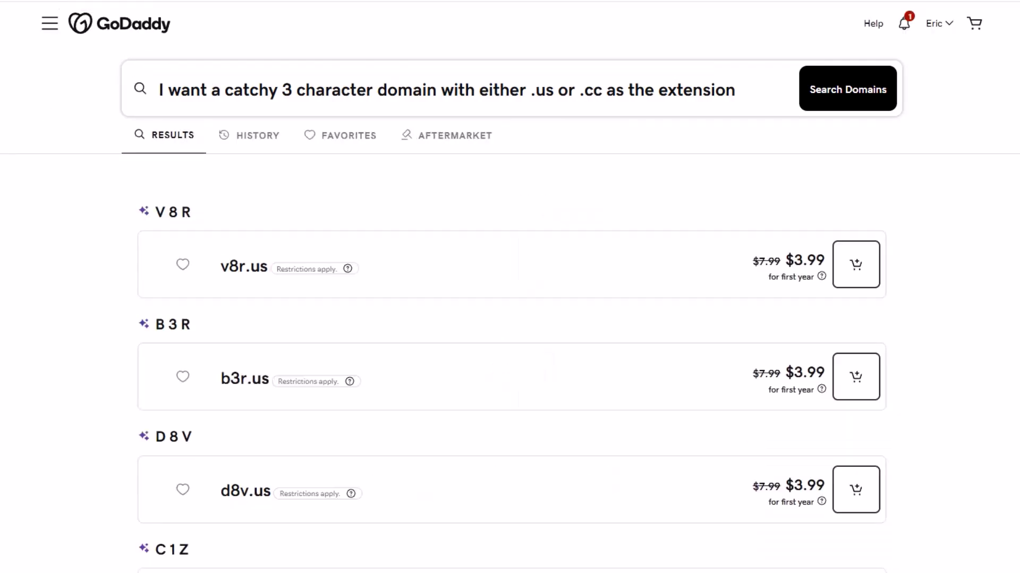
pyautogui.scroll(-2, 273, 253)
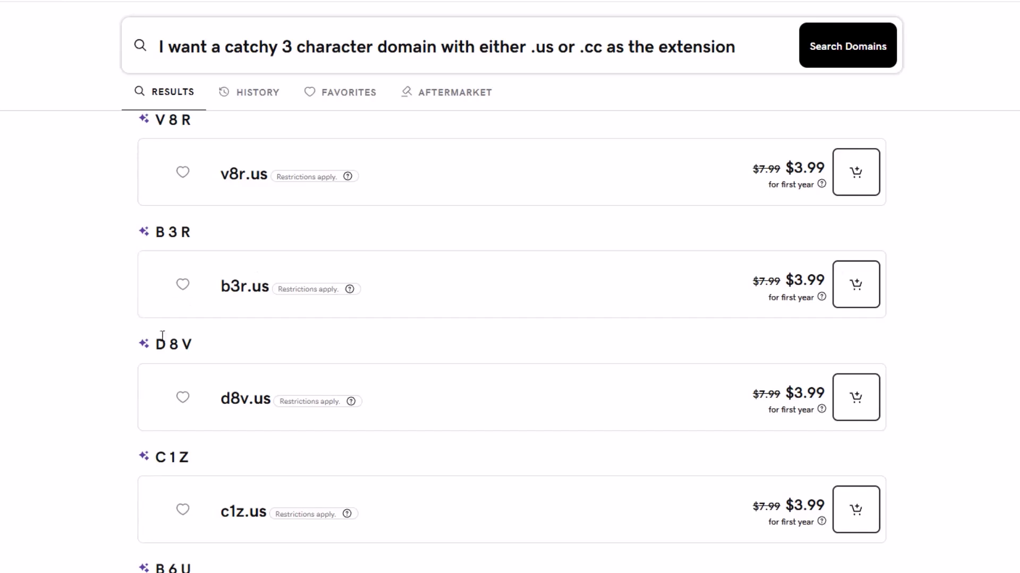
pyautogui.scroll(-1, 162, 335)
pyautogui.scroll(3, 148, 351)
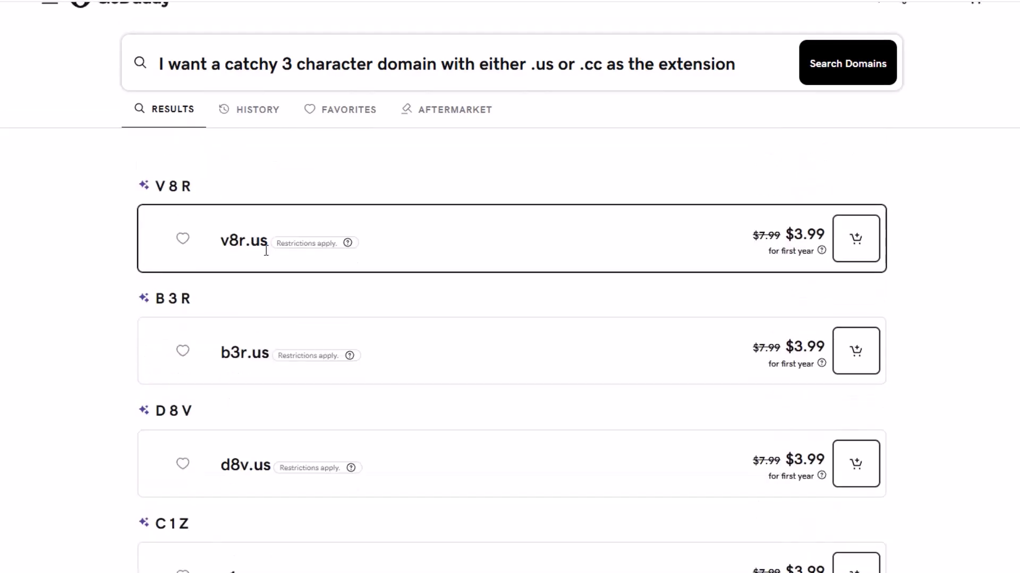
pyautogui.scroll(-1, 243, 327)
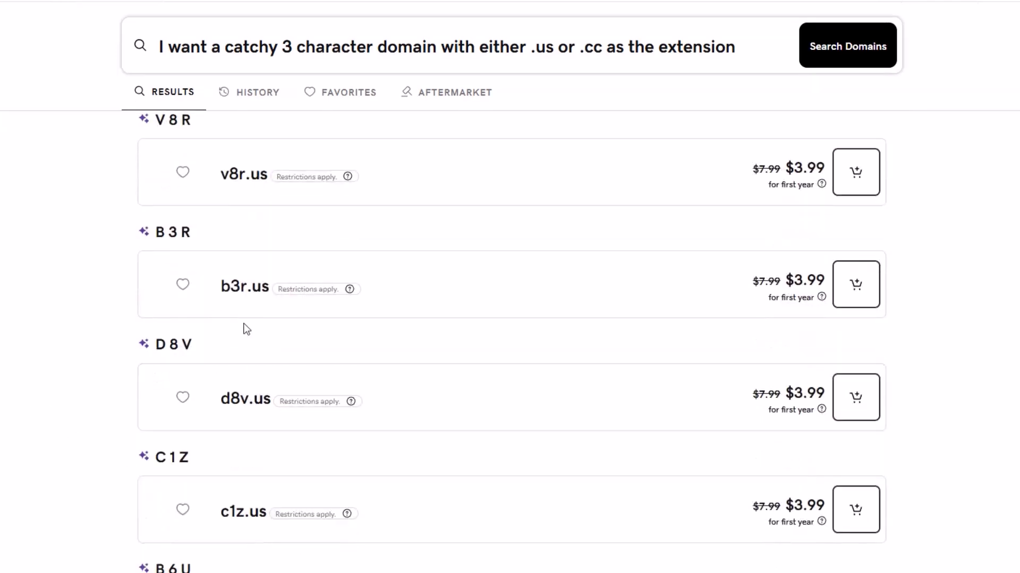
pyautogui.scroll(-2, 234, 282)
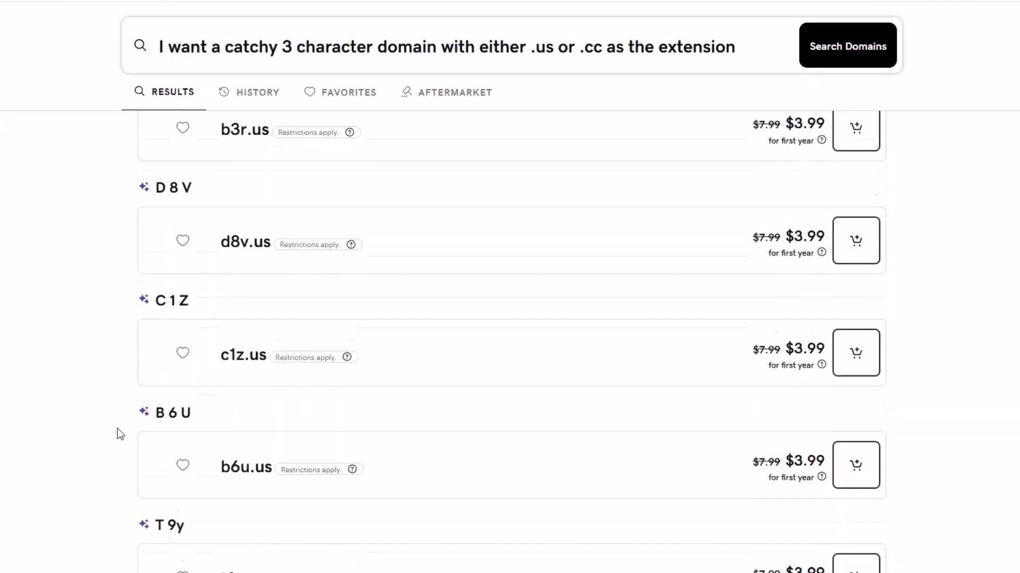
pyautogui.scroll(4, 182, 266)
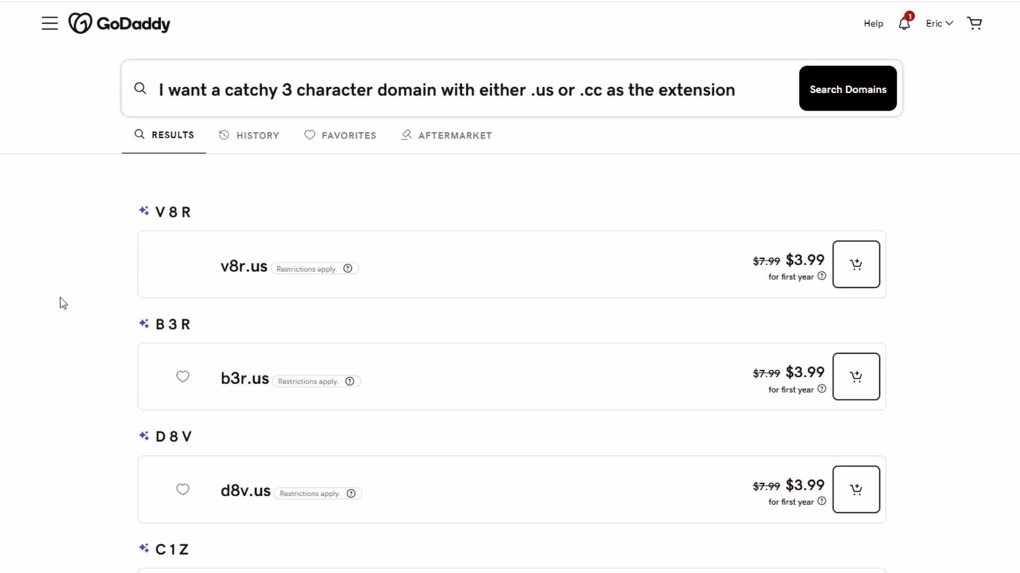
# Step: Reload the page for another set of suggestions and mark nyq.us as a favorite
pyautogui.click(63, 1)
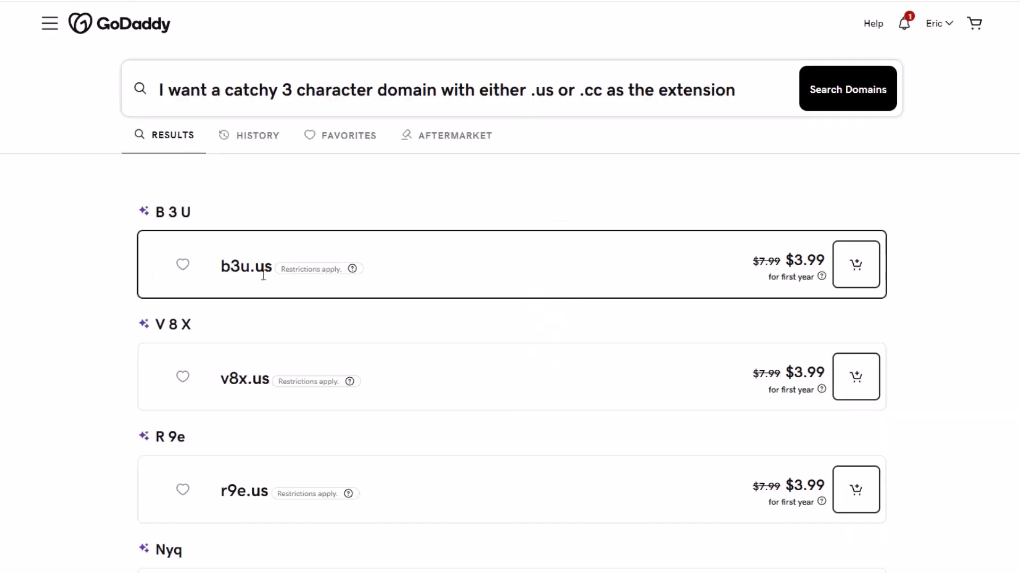
pyautogui.scroll(-5, 266, 313)
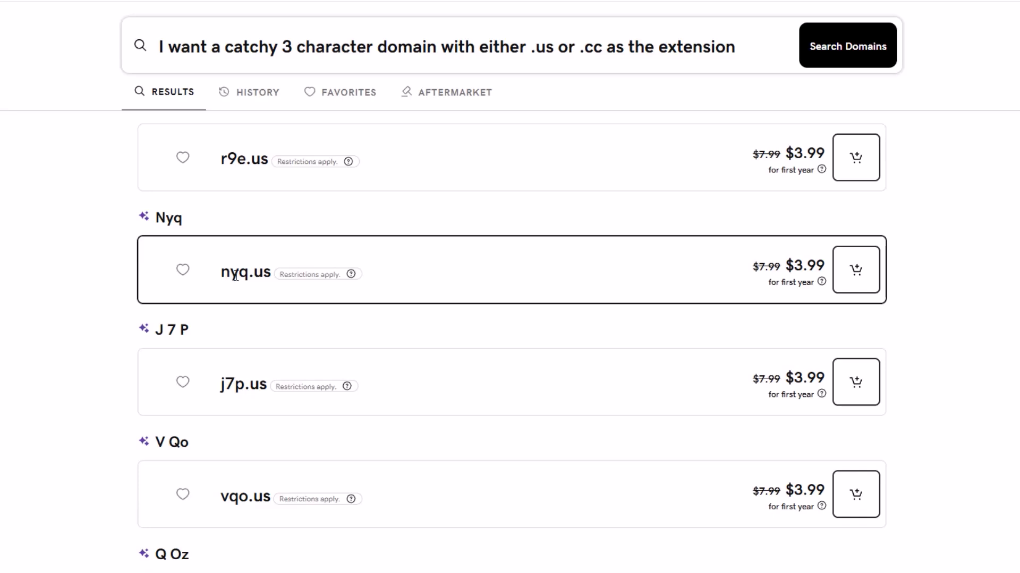
pyautogui.scroll(-3, 173, 406)
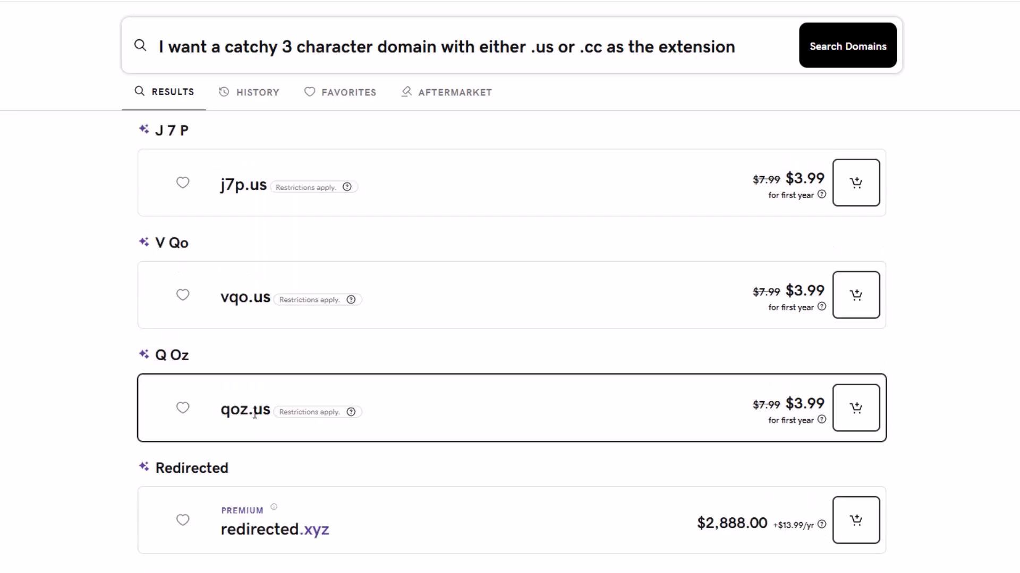
pyautogui.scroll(3, 182, 284)
pyautogui.click(183, 281)
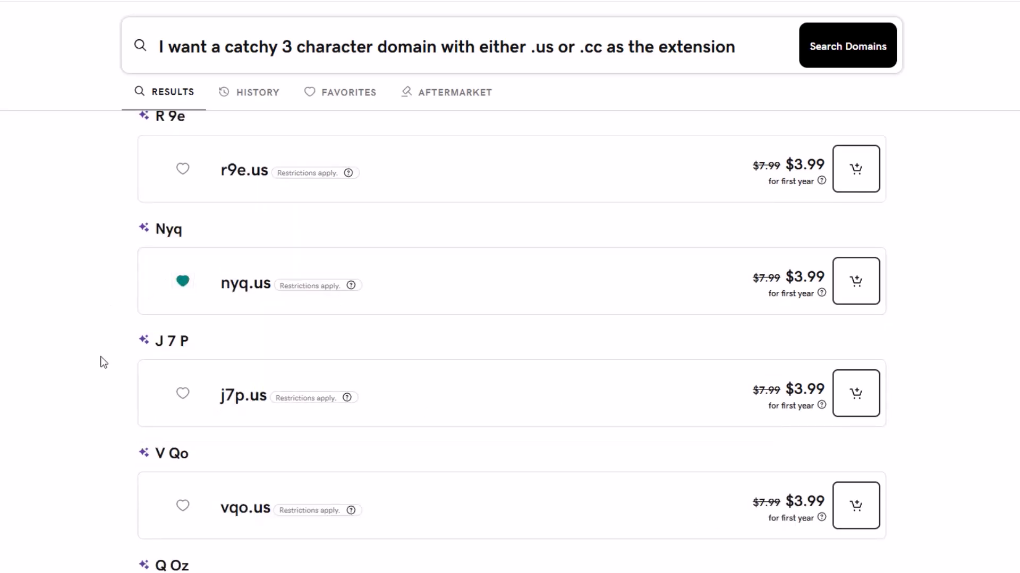
# Step: Shorten the prompt to "I want a catchy 3 character domain with .cc as the extension" and run the search
pyautogui.scroll(5, 101, 379)
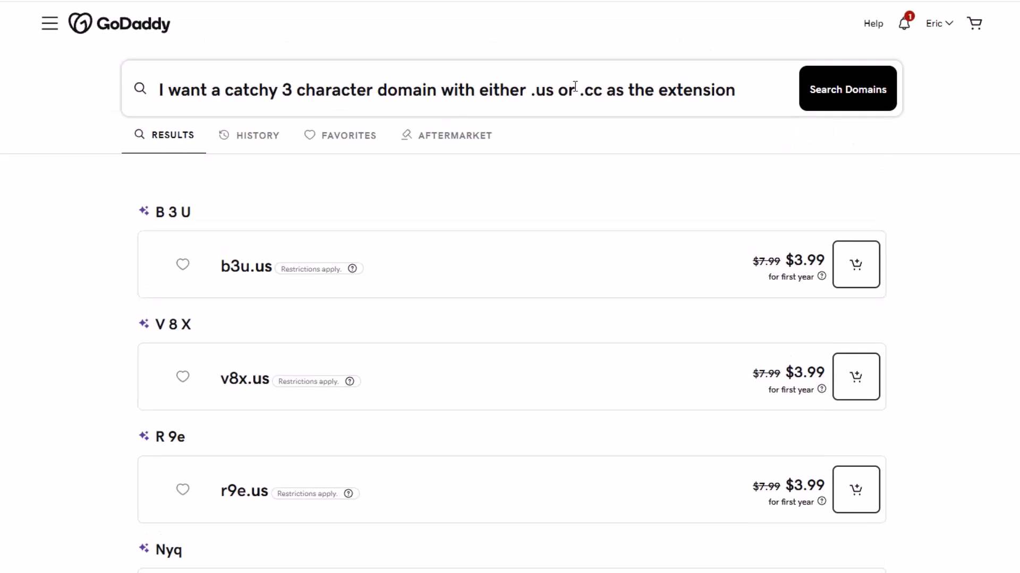
pyautogui.moveTo(580, 89); pyautogui.dragTo(447, 88)
pyautogui.press('BackSpace')
pyautogui.click(838, 85)
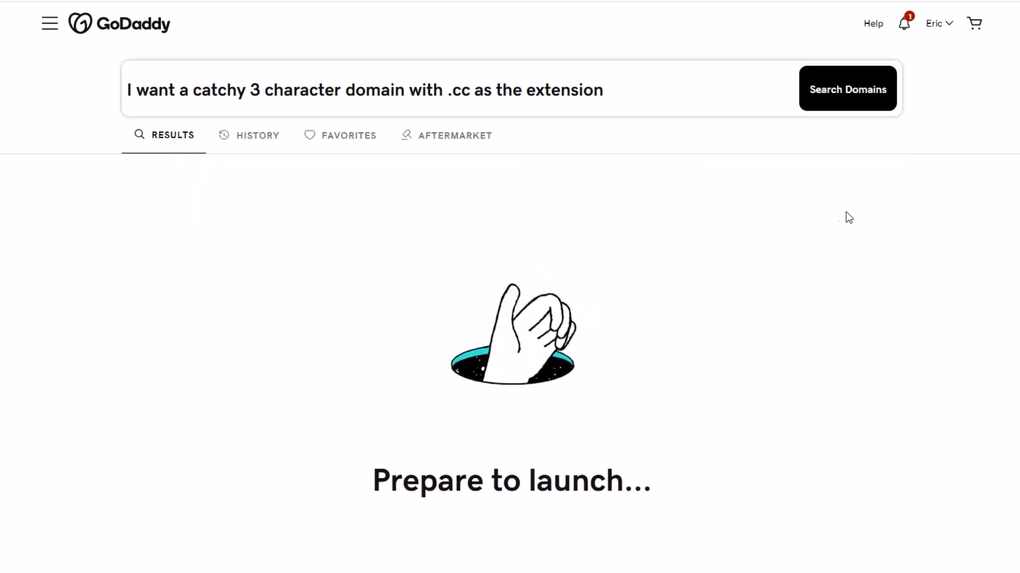
# Step: Mark v4m.cc among the .cc suggestions as a favorite and open the list of favorite domains
pyautogui.scroll(-1, 285, 275)
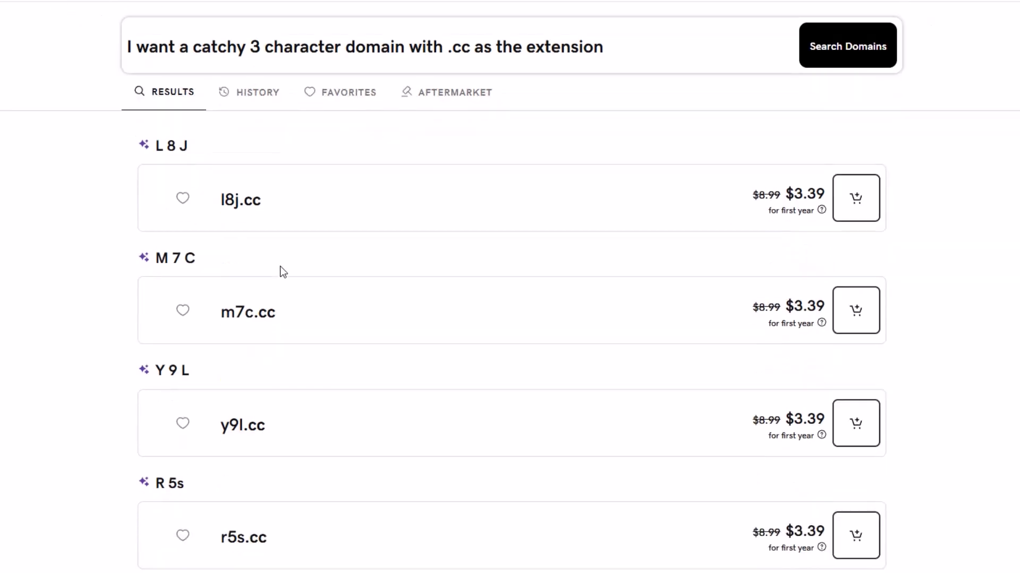
pyautogui.scroll(-3, 277, 266)
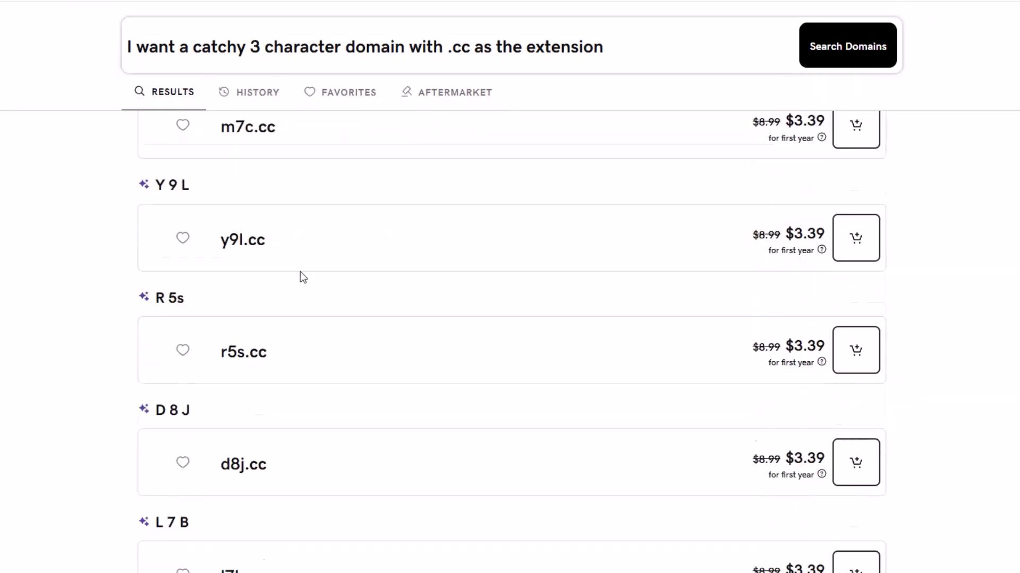
pyautogui.scroll(-3, 287, 279)
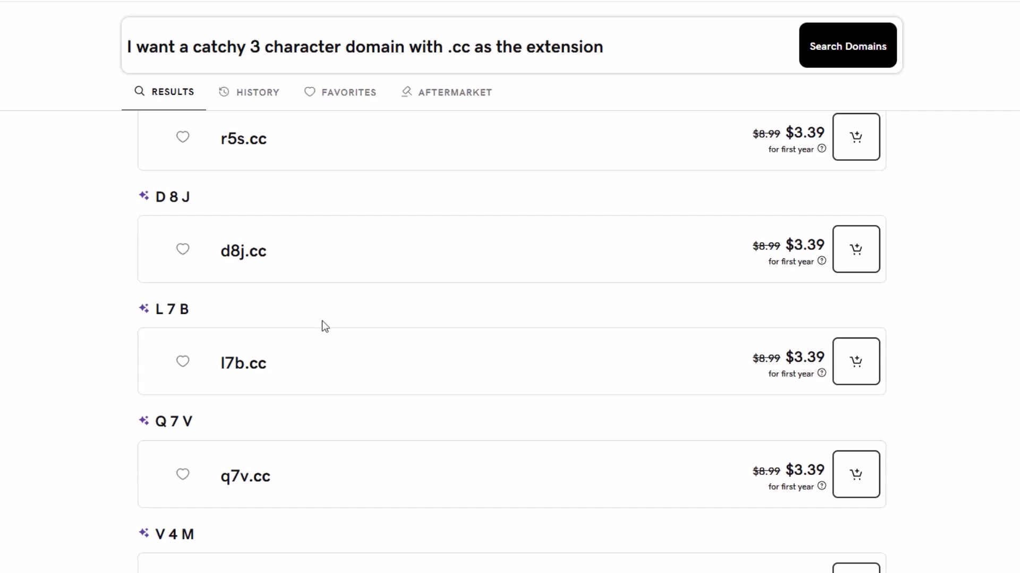
pyautogui.scroll(-1, 322, 324)
pyautogui.scroll(-3, 320, 330)
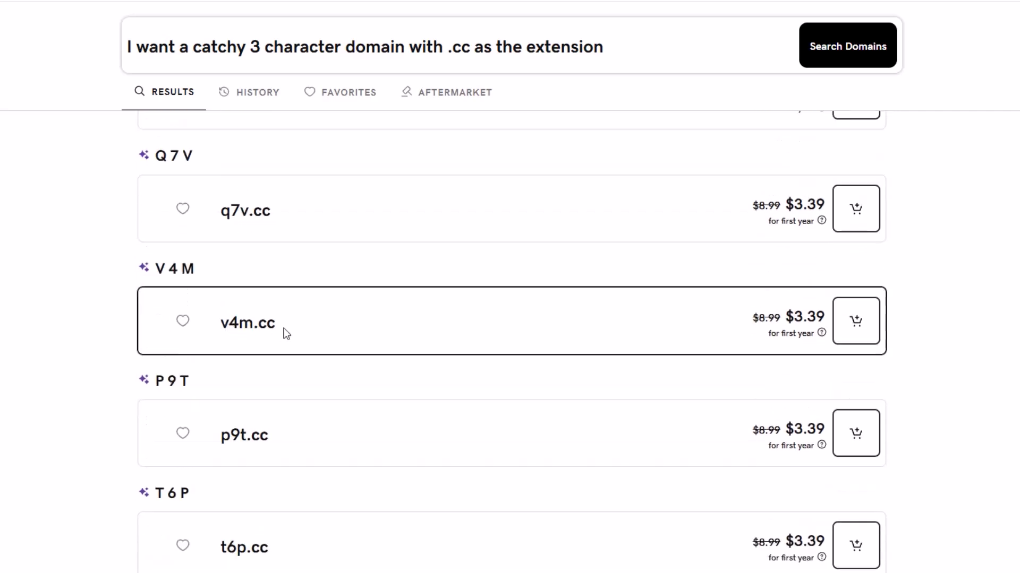
pyautogui.scroll(-2, 283, 328)
pyautogui.click(182, 188)
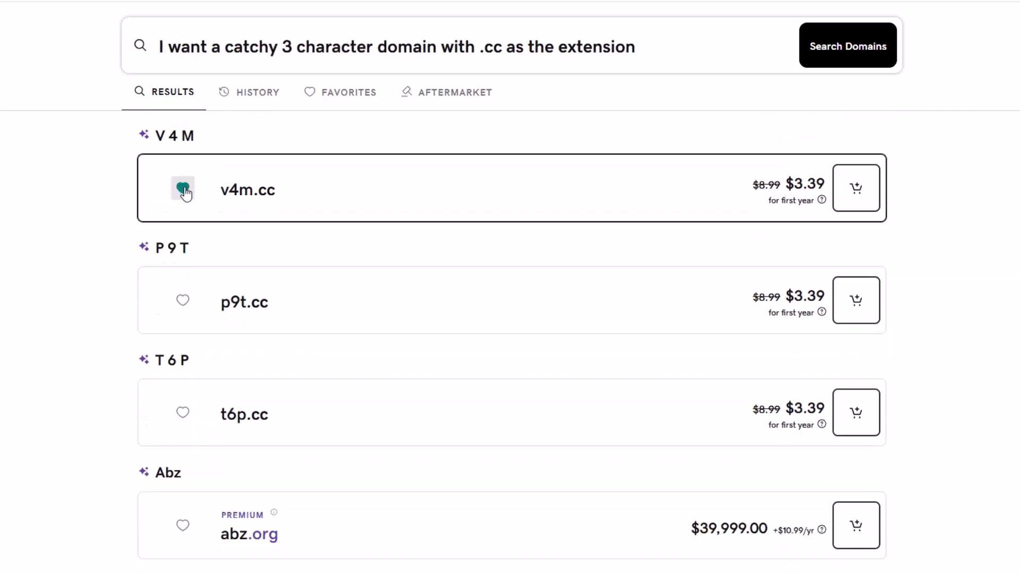
pyautogui.click(350, 92)
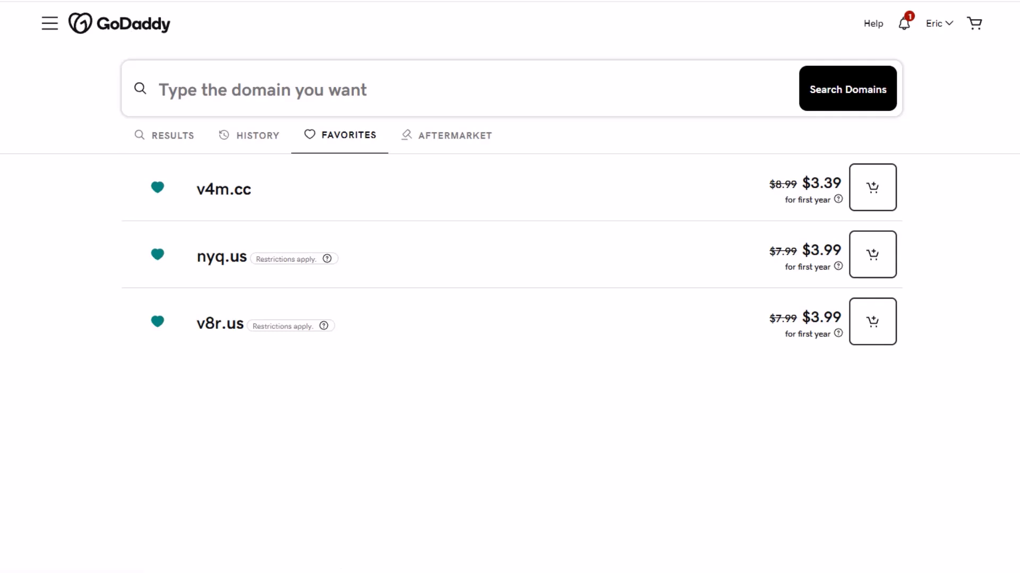
# Step: Search for the exact domain d4u.us and check its offer in the results
pyautogui.click(181, 85)
pyautogui.write('d4u.us')
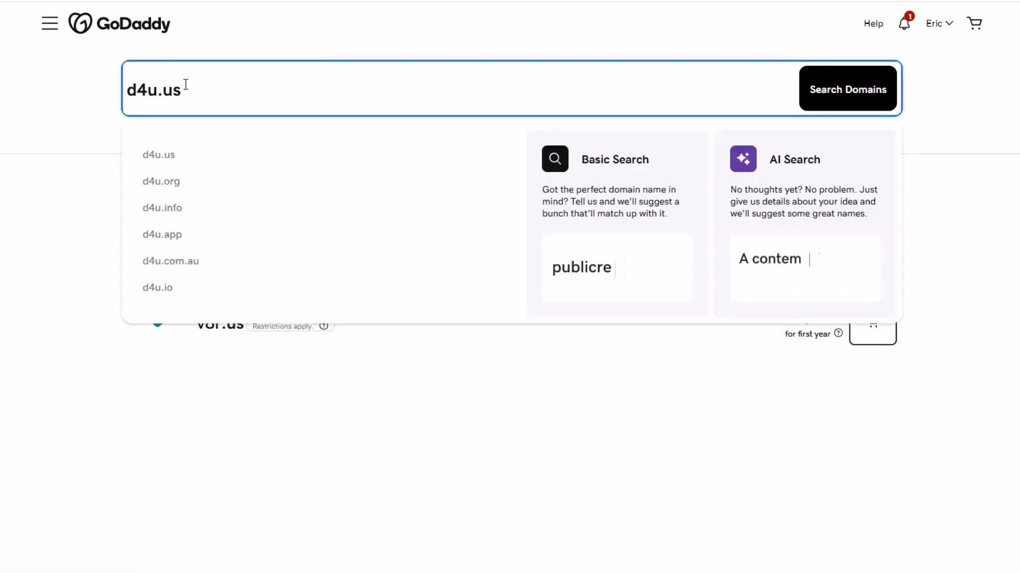
pyautogui.press('Return')
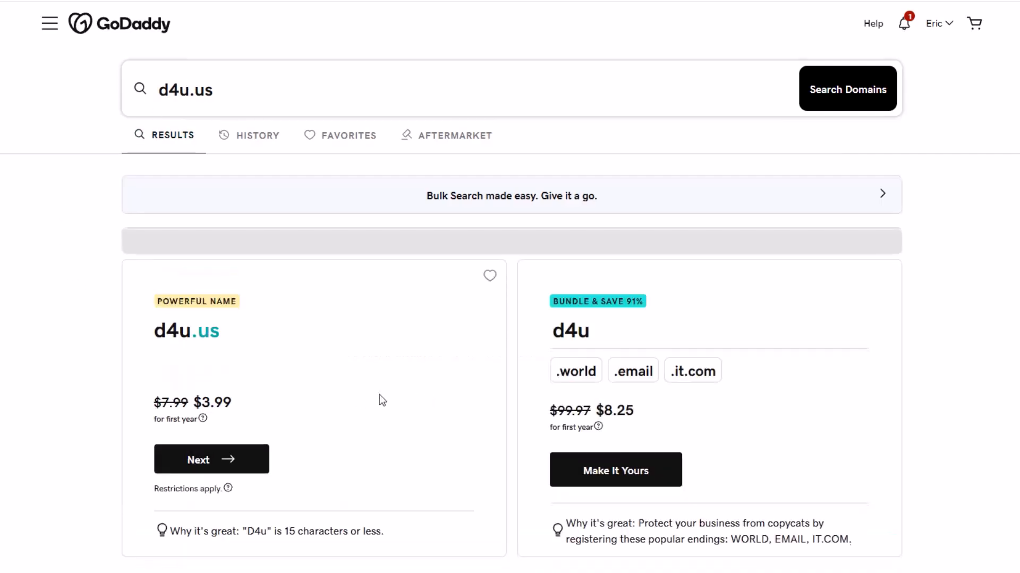
pyautogui.scroll(-2, 372, 393)
pyautogui.moveTo(154, 266); pyautogui.dragTo(180, 266)
pyautogui.click(295, 315)
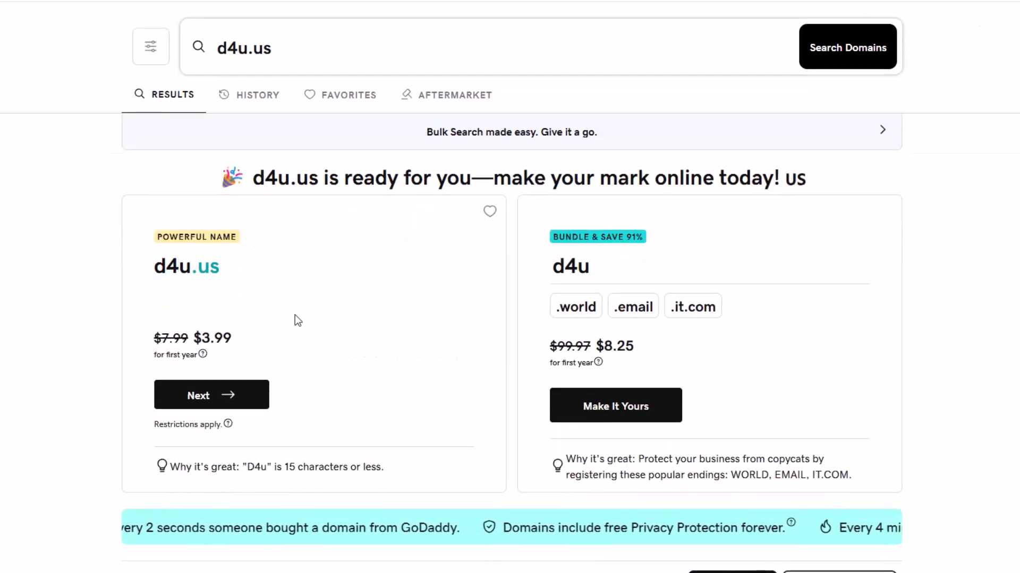
# Step: Take d4u.us to the cart with a 1 Year registration, check its renewal price and proceed to checkout
pyautogui.click(213, 400)
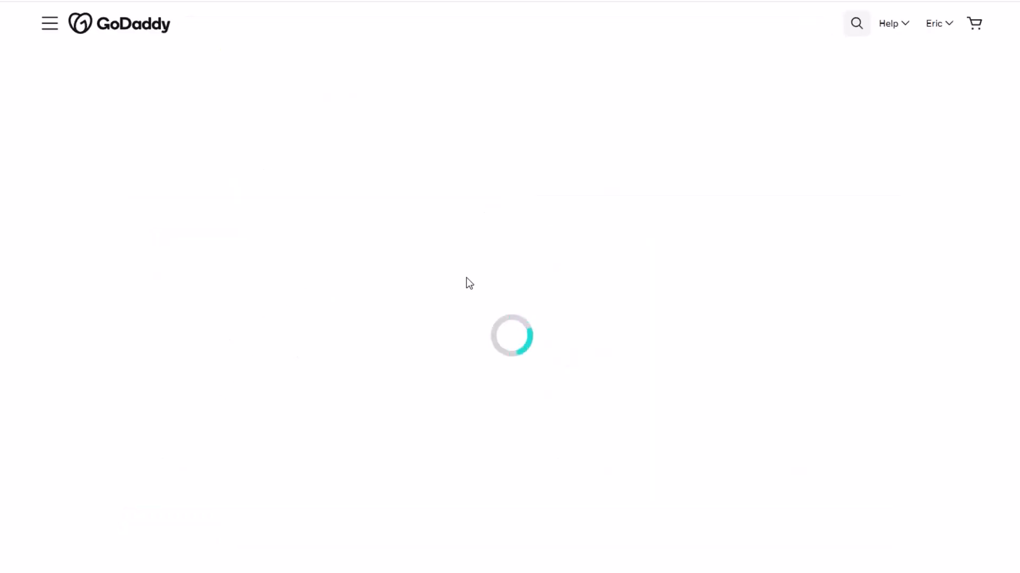
pyautogui.click(740, 111)
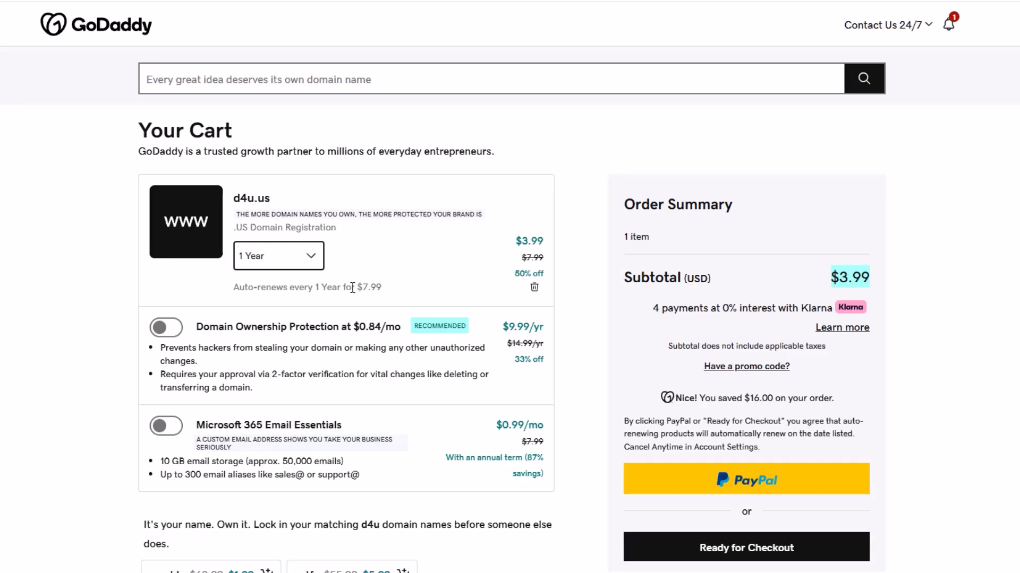
pyautogui.moveTo(356, 287); pyautogui.dragTo(389, 287)
pyautogui.scroll(-3, 925, 335)
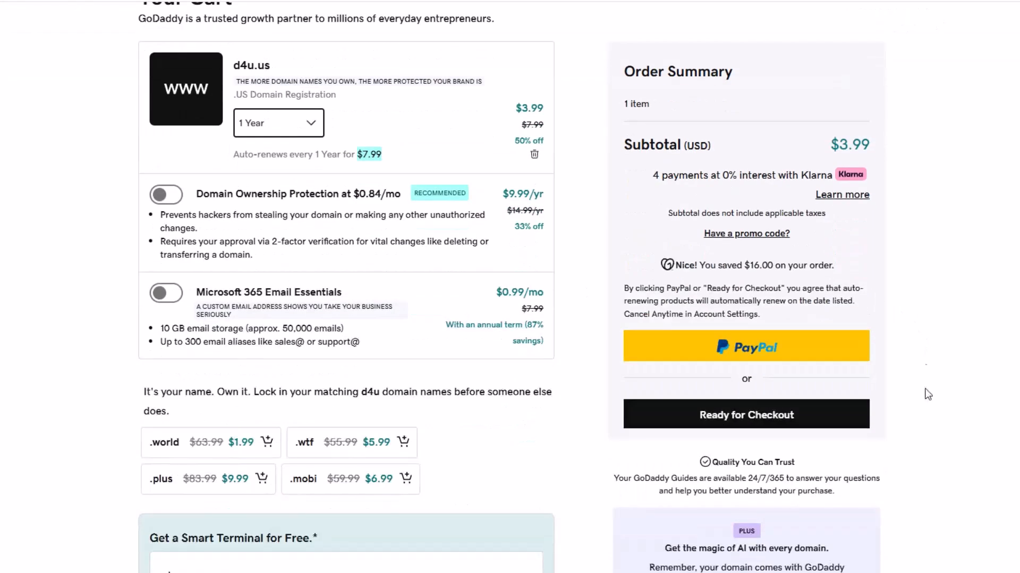
pyautogui.click(786, 412)
pyautogui.click(849, 404)
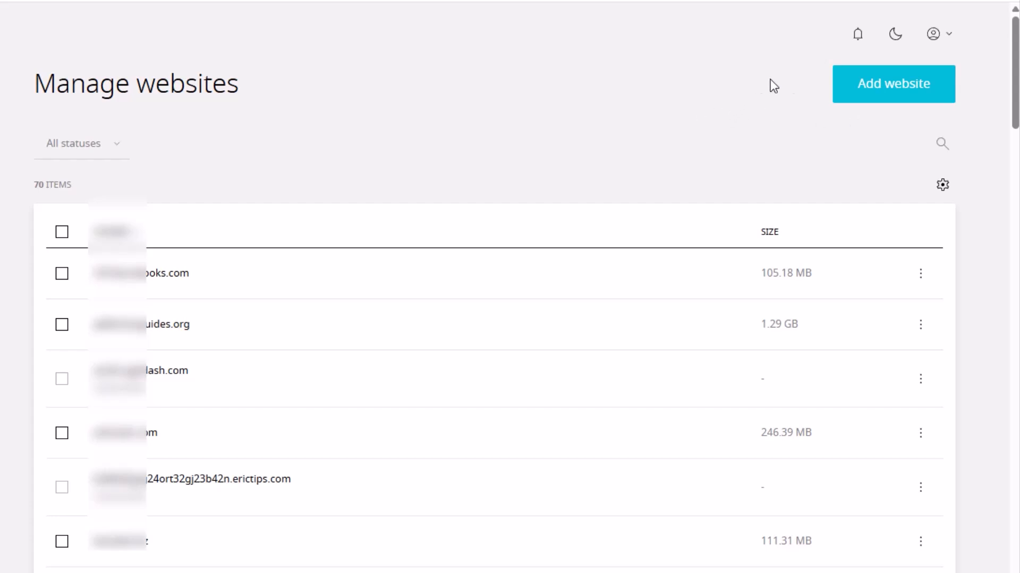
# Step: Switch to the hosting control panel and add a production website from scratch for the domain d4u.us
pyautogui.click(870, 88)
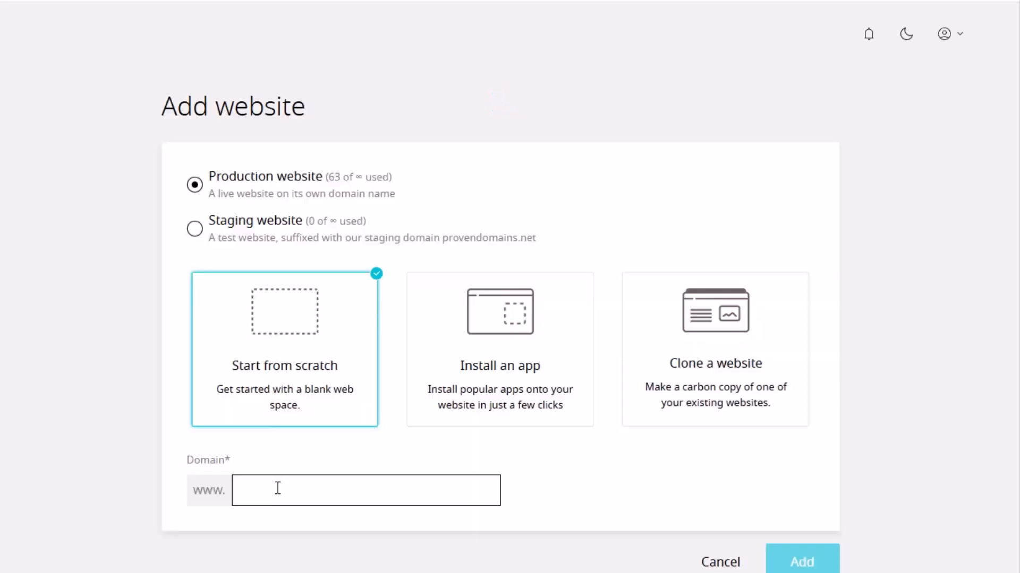
pyautogui.click(278, 488)
pyautogui.write('d4u.us')
pyautogui.click(791, 560)
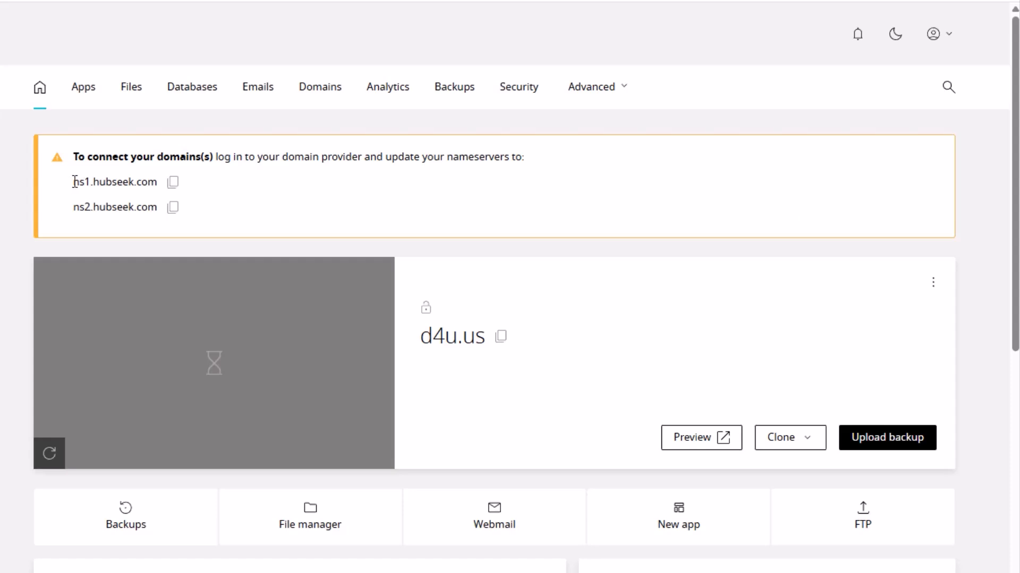
# Step: Copy the first nameserver, ns1.hubseek.com, switch to GoDaddy and open nameserver editing for d4u.us with the option to use own nameservers
pyautogui.moveTo(74, 182); pyautogui.dragTo(158, 182)
pyautogui.hotkey('ctrl', 'c')
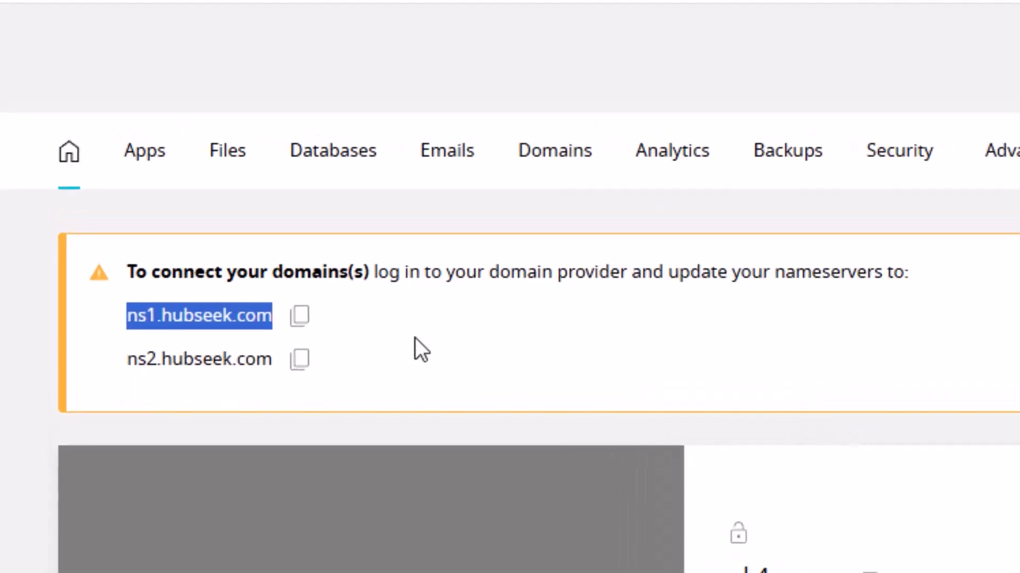
pyautogui.click(797, 1)
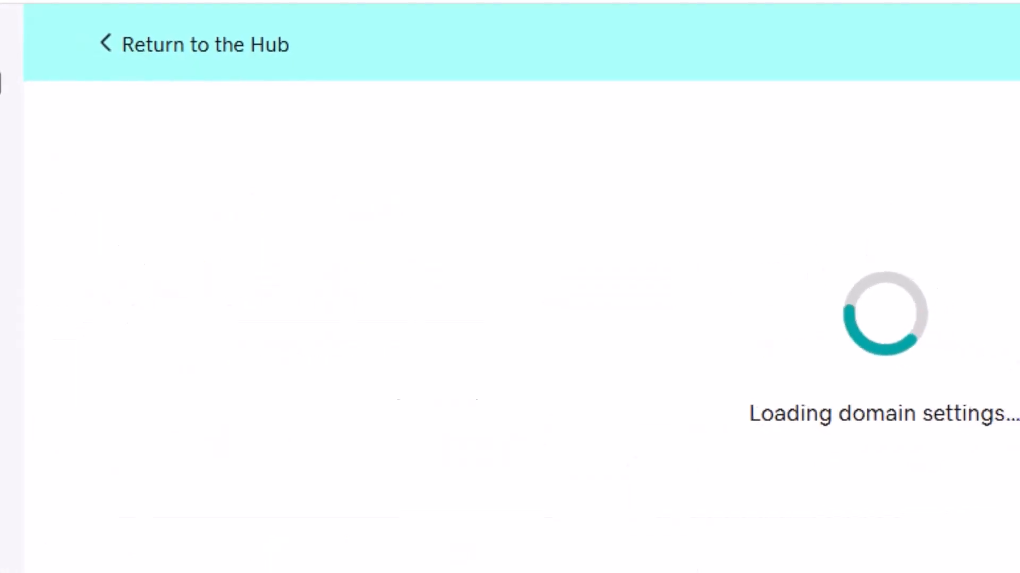
pyautogui.click(280, 354)
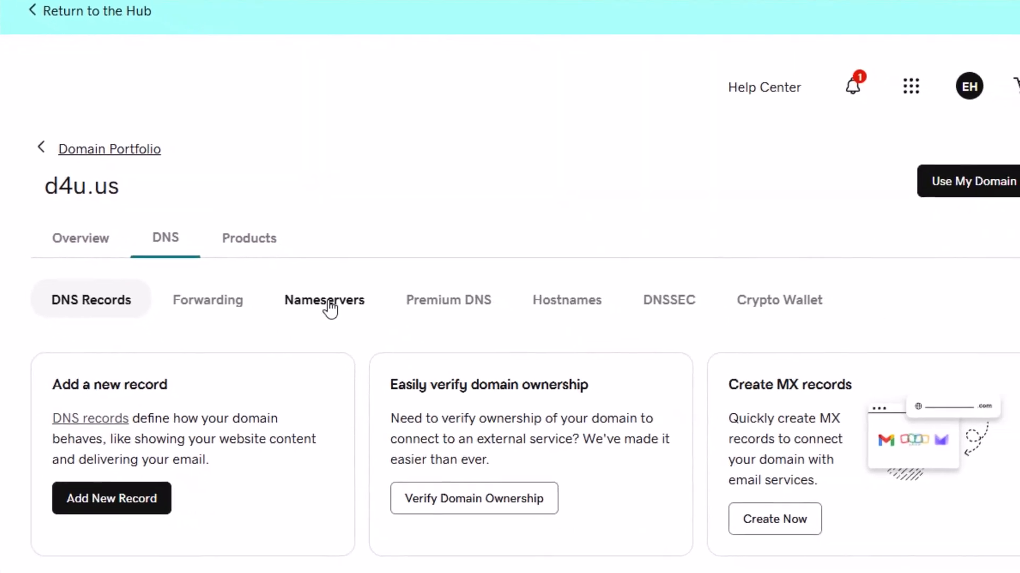
pyautogui.click(329, 308)
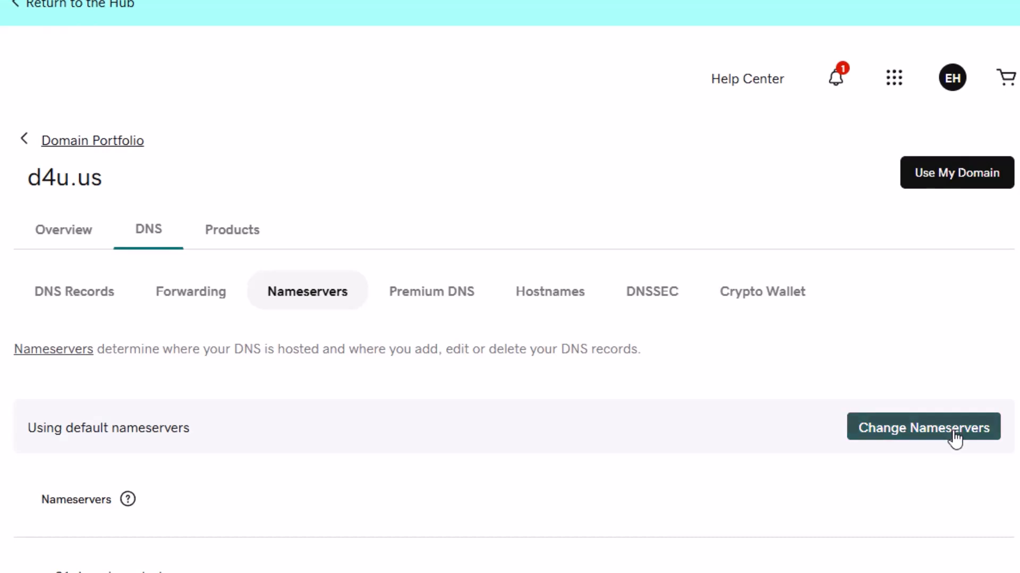
pyautogui.click(956, 428)
pyautogui.click(96, 429)
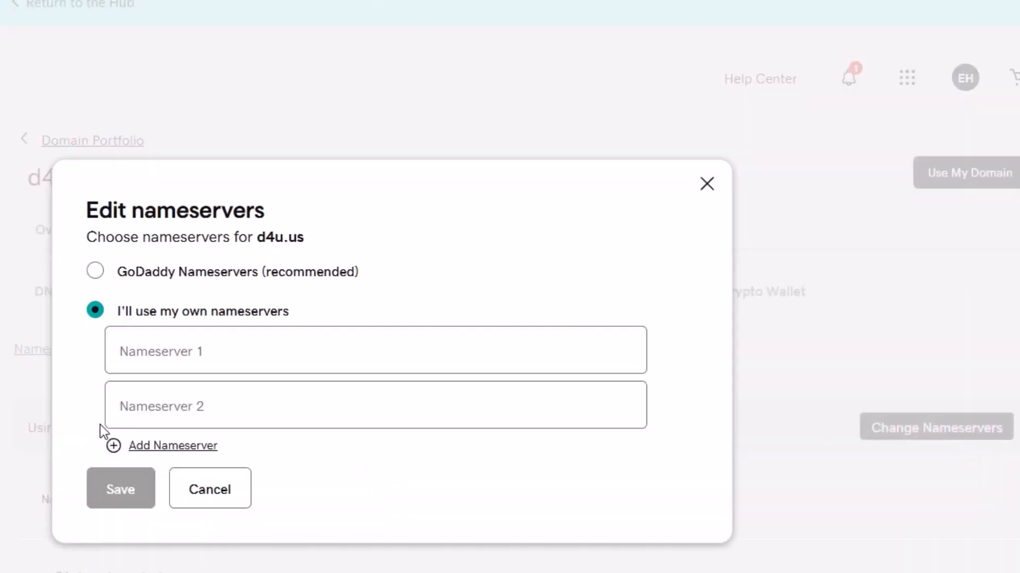
# Step: Enter ns1.hubseek.com and ns2.hubseek.com as the custom nameservers of d4u.us and save them
pyautogui.click(199, 348)
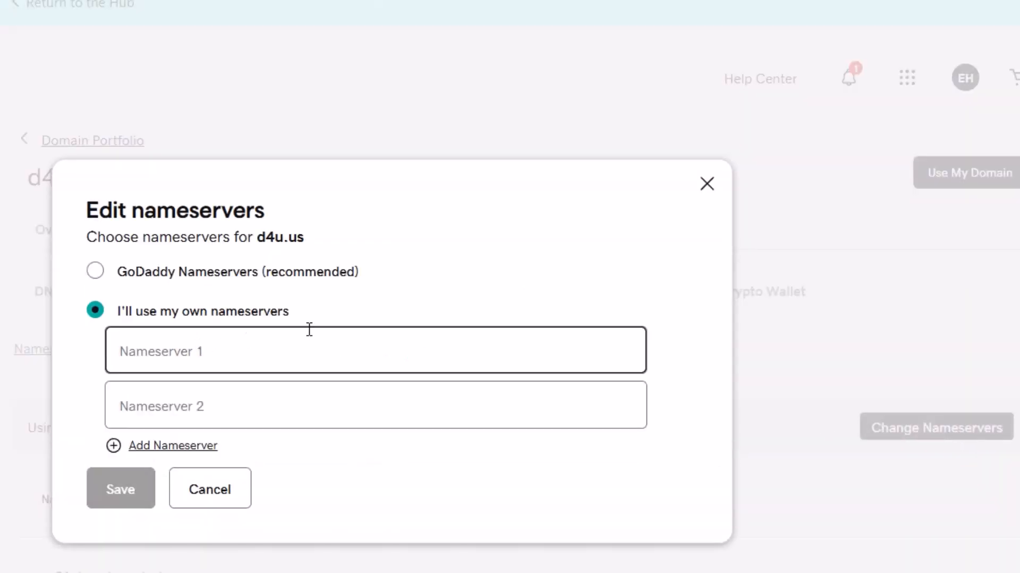
pyautogui.hotkey('ctrl', 'v')
pyautogui.click(174, 407)
pyautogui.hotkey('ctrl', 'v')
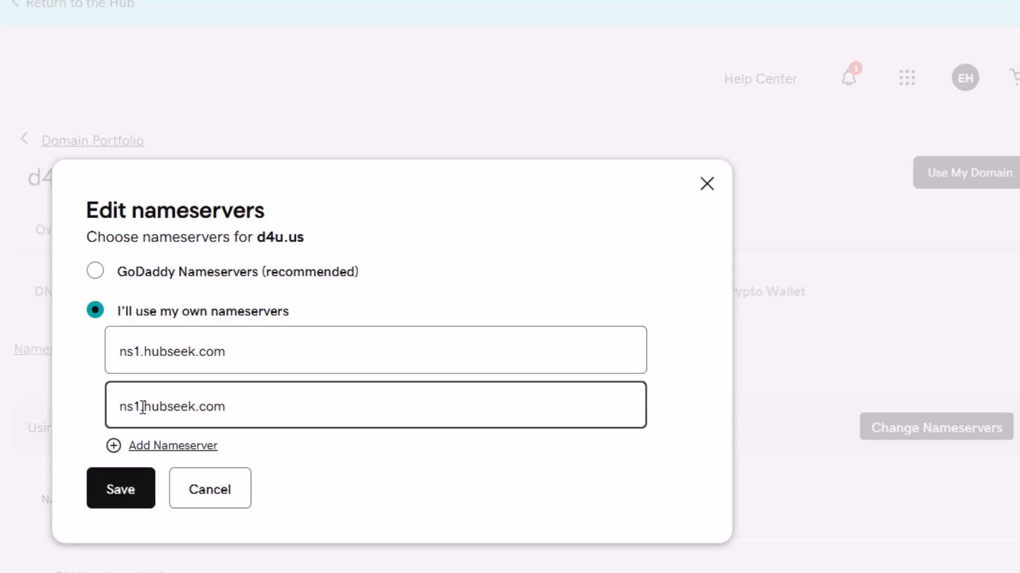
pyautogui.moveTo(141, 405); pyautogui.dragTo(134, 404)
pyautogui.write('2')
pyautogui.click(312, 307)
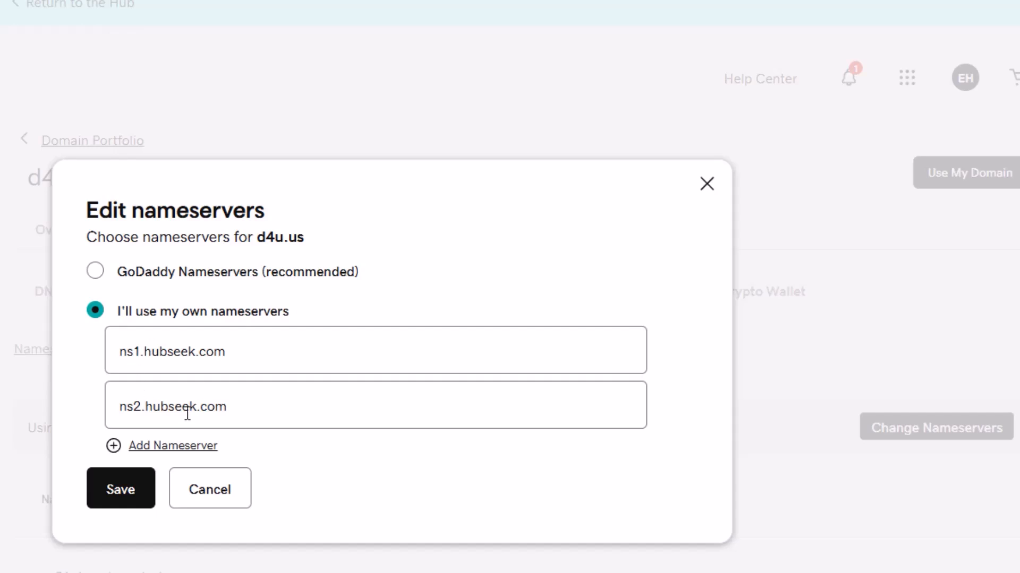
pyautogui.click(130, 492)
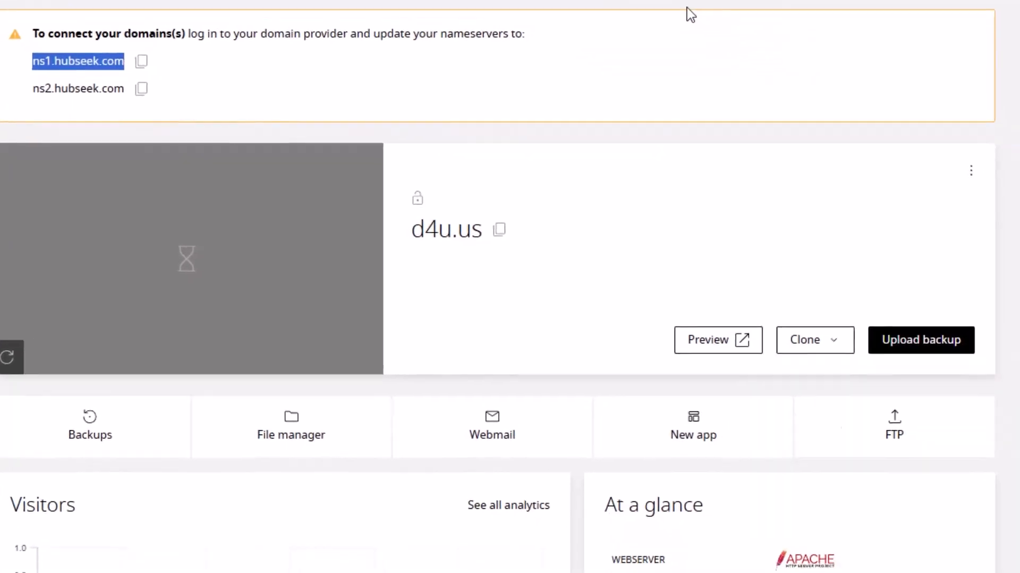
# Step: In the hosting control panel, add an FTP account for d4u.us with a username and the account password
pyautogui.click(896, 424)
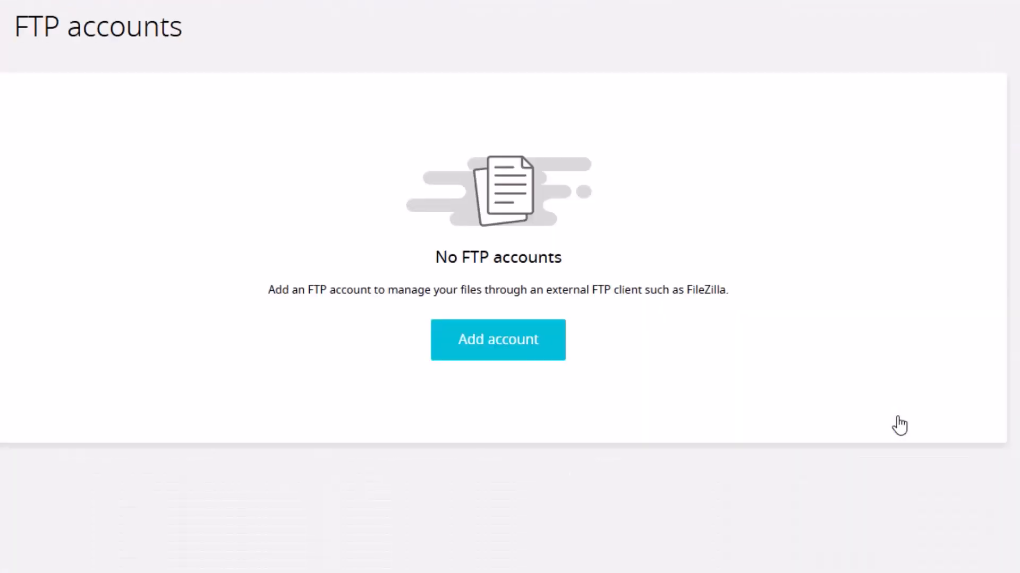
pyautogui.click(508, 342)
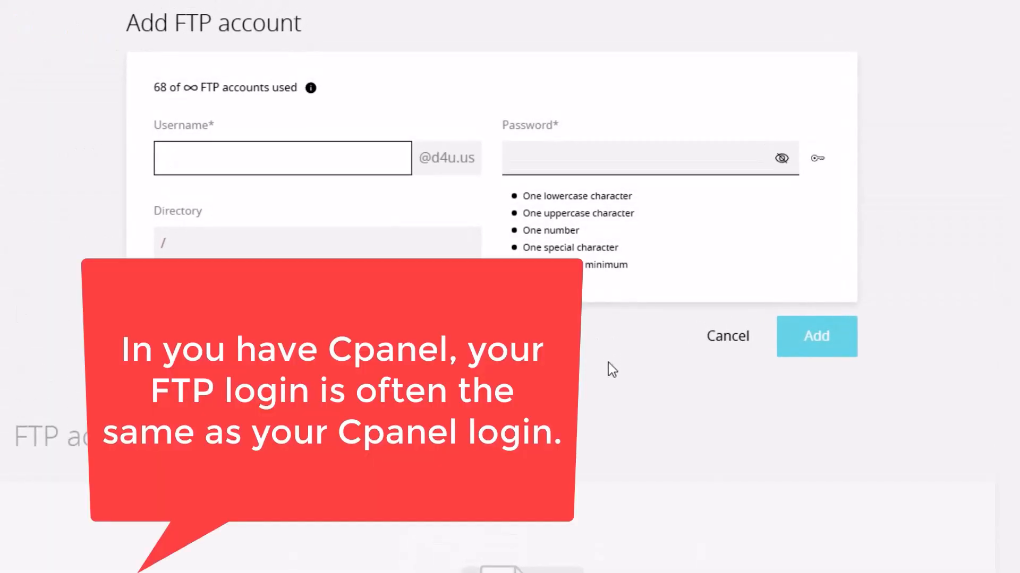
pyautogui.write('eric')
pyautogui.click(553, 158)
pyautogui.hotkey('ctrl', 'v')
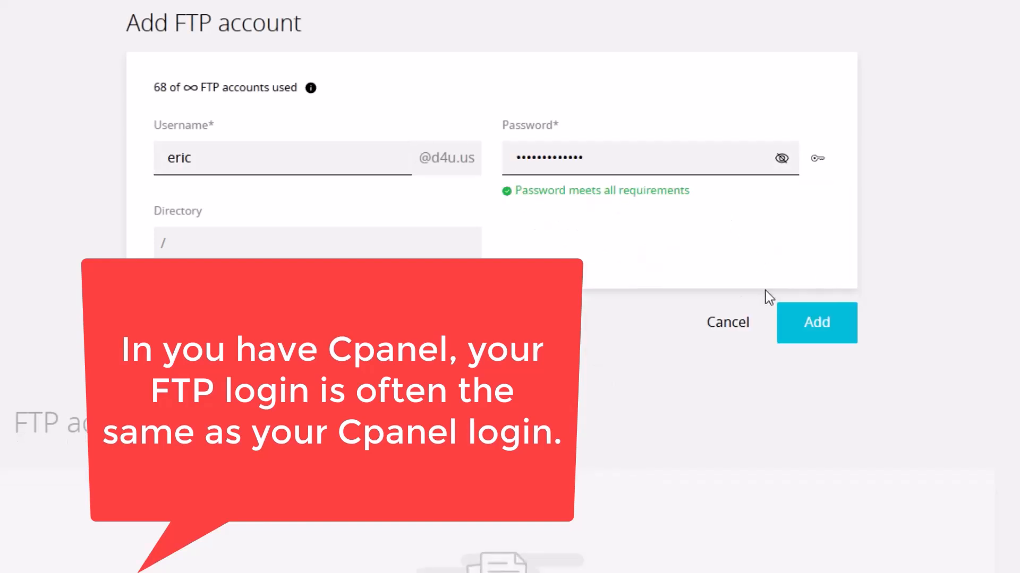
pyautogui.click(816, 324)
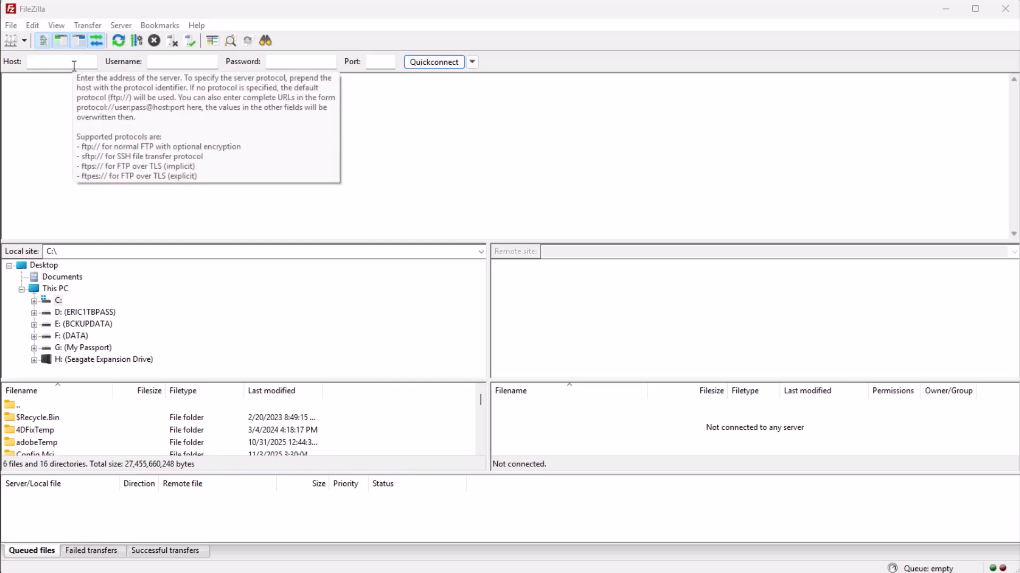
# Step: In FileZilla, connect to host 184.164.75.154 with the FTP username and password, and open the remote public_html folder
pyautogui.write('184.164.75.154')
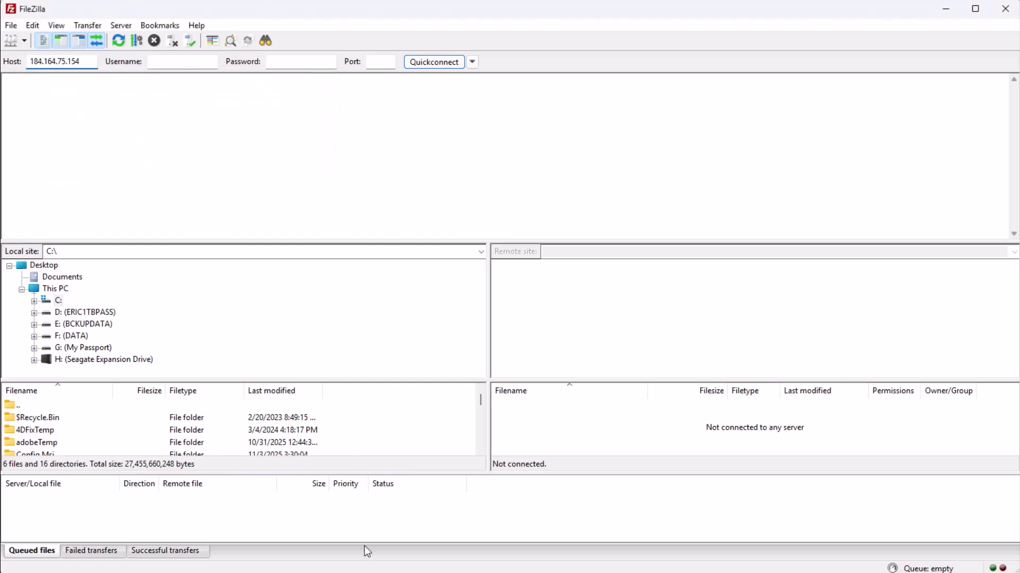
pyautogui.hotkey('alt', 'Tab')
pyautogui.moveTo(367, 232); pyautogui.dragTo(431, 232)
pyautogui.hotkey('ctrl', 'c')
pyautogui.hotkey('alt', 'Tab')
pyautogui.click(180, 63)
pyautogui.hotkey('ctrl', 'v')
pyautogui.click(312, 61)
pyautogui.hotkey('ctrl', 'v')
pyautogui.click(433, 63)
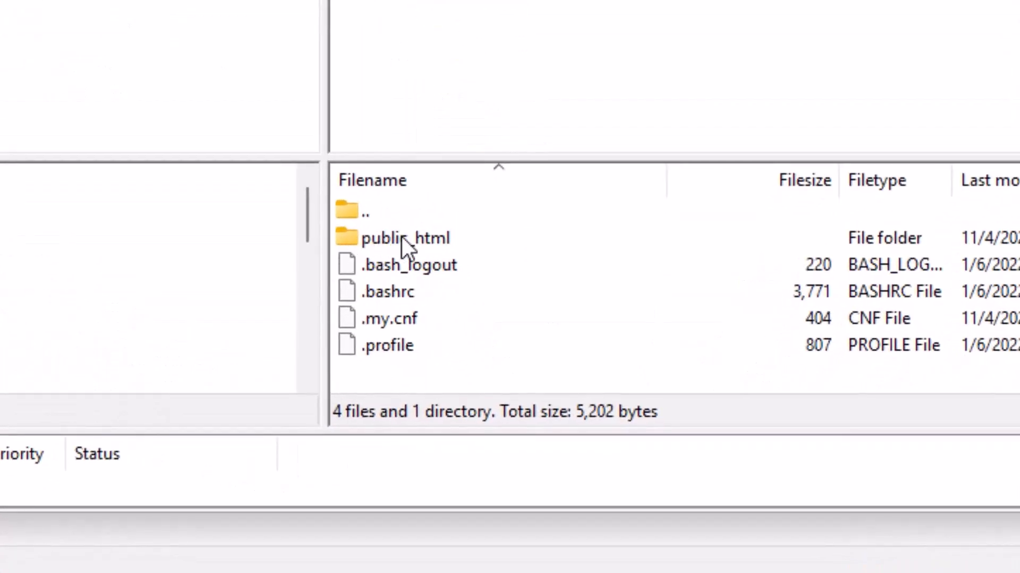
pyautogui.doubleClick(401, 237)
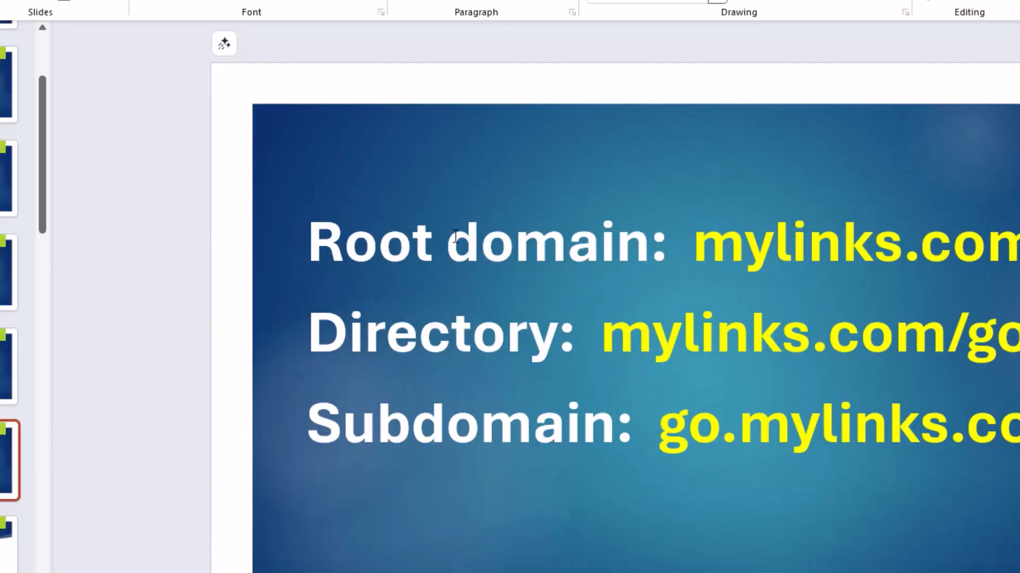
# Step: Switch to PowerPoint and examine the root domain example mylinks.com and the directory example mylinks.com/go on the slide
pyautogui.moveTo(703, 237); pyautogui.dragTo(1009, 240)
pyautogui.click(938, 261)
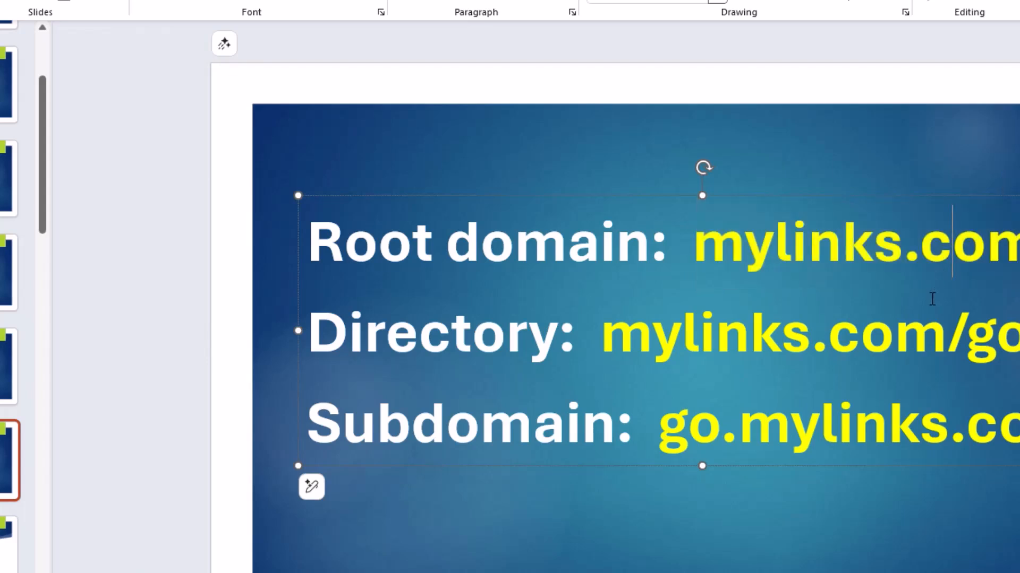
pyautogui.click(855, 319)
pyautogui.click(976, 341)
pyautogui.doubleClick(997, 340)
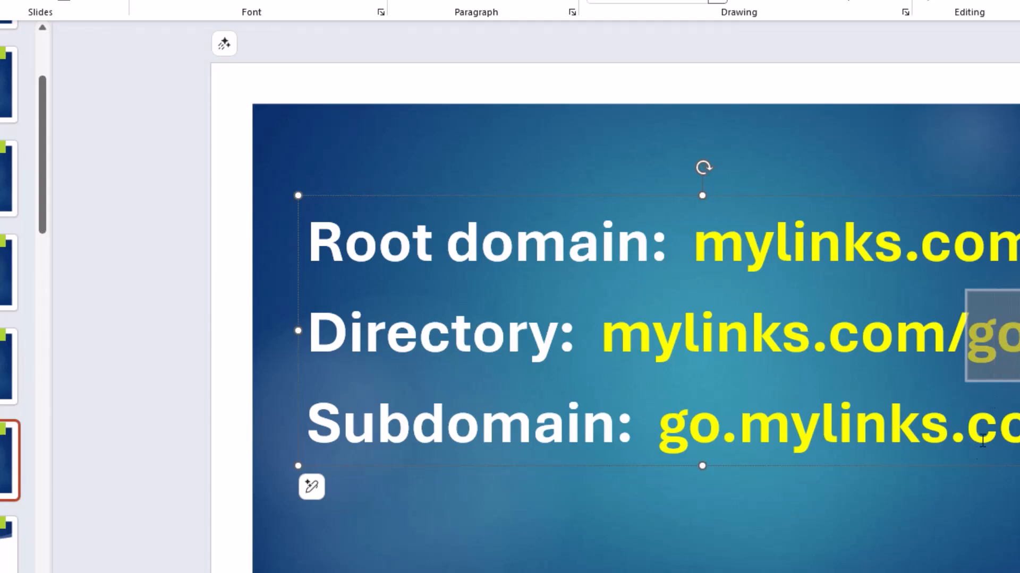
pyautogui.click(966, 473)
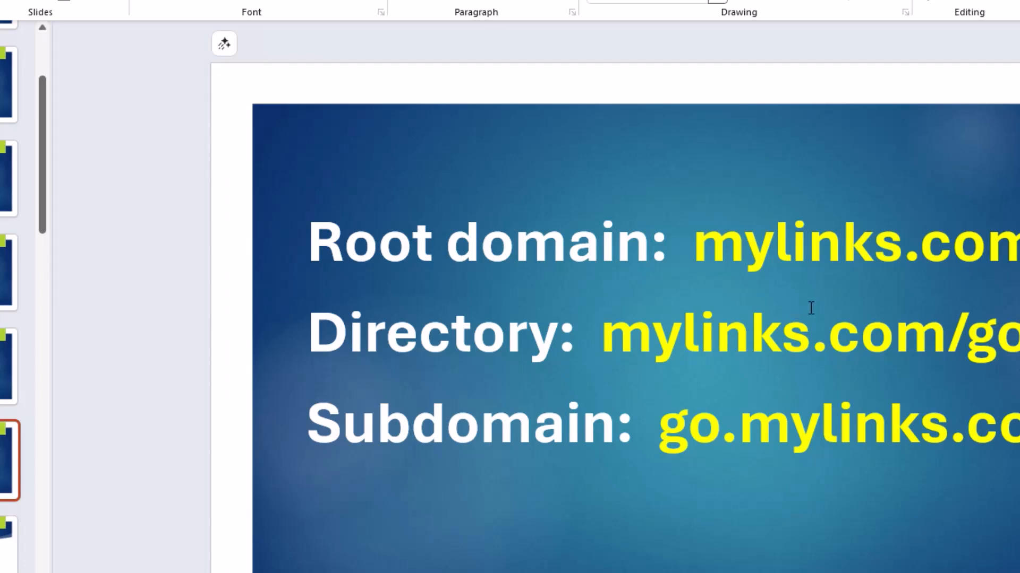
pyautogui.doubleClick(965, 330)
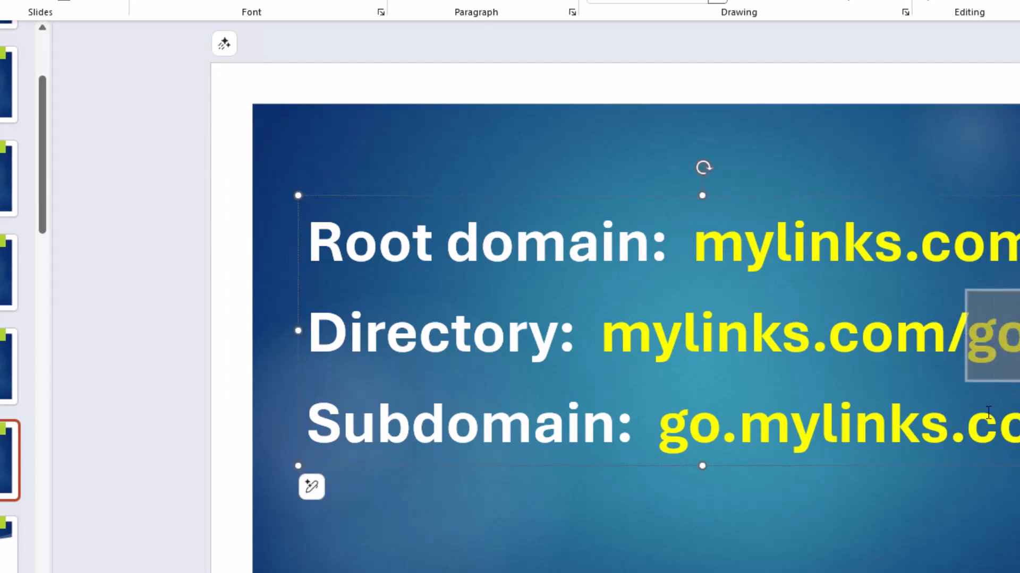
pyautogui.click(911, 366)
pyautogui.click(815, 498)
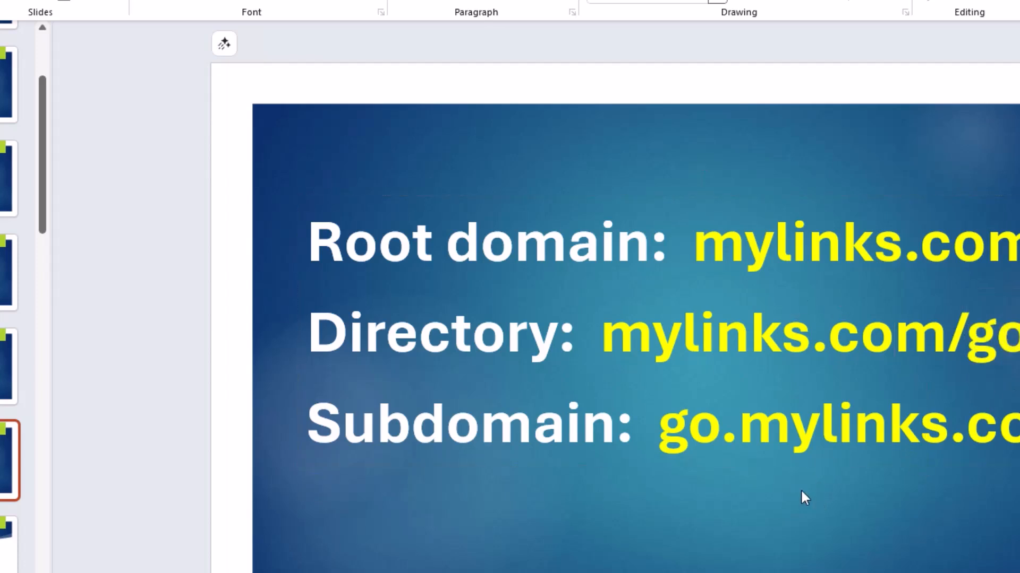
# Step: Compare the slide's subdomain example, especially its go prefix, with the directory example
pyautogui.moveTo(661, 428); pyautogui.dragTo(1017, 427)
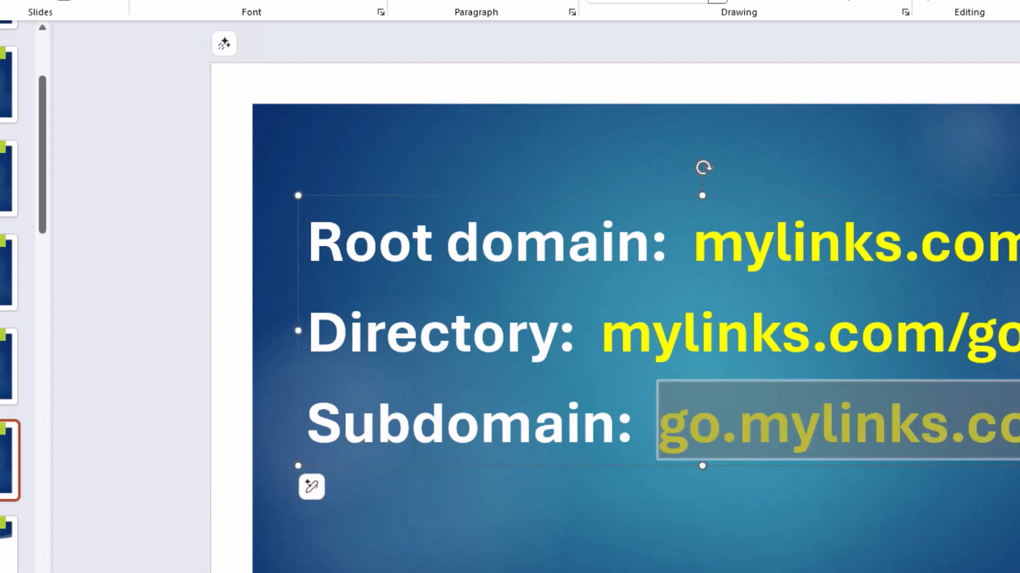
pyautogui.doubleClick(1015, 333)
pyautogui.click(863, 521)
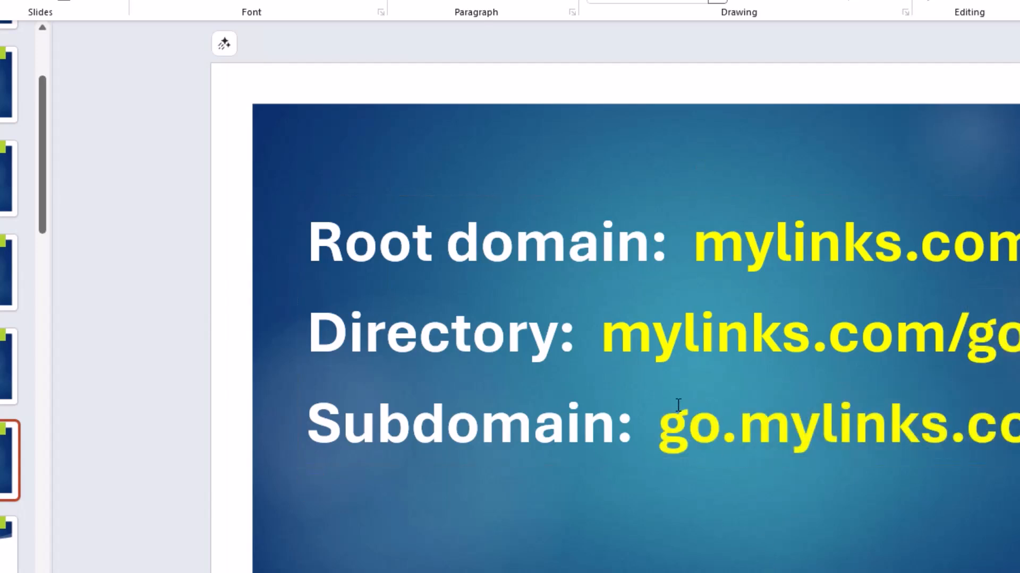
pyautogui.moveTo(660, 428); pyautogui.dragTo(720, 428)
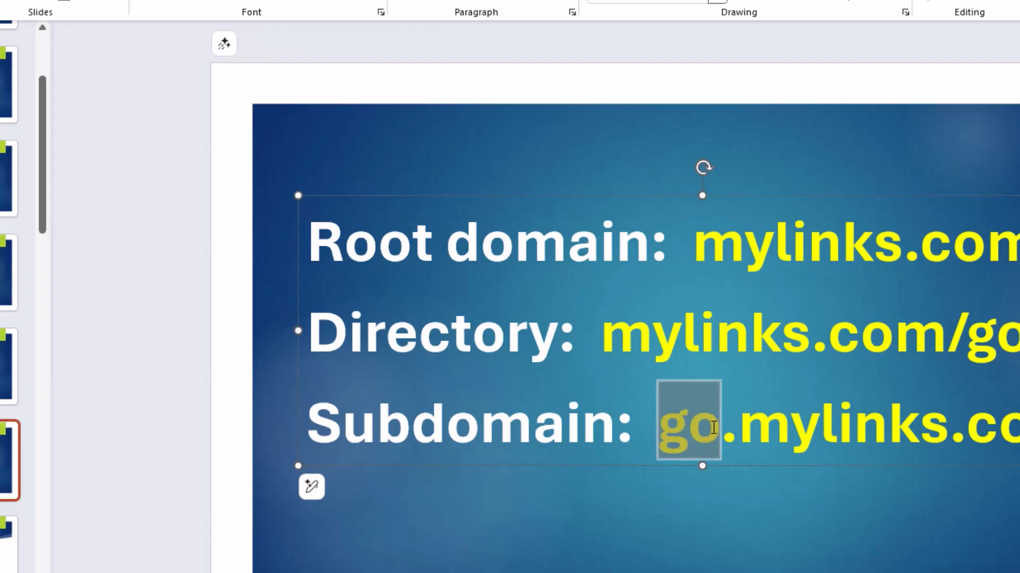
pyautogui.click(774, 561)
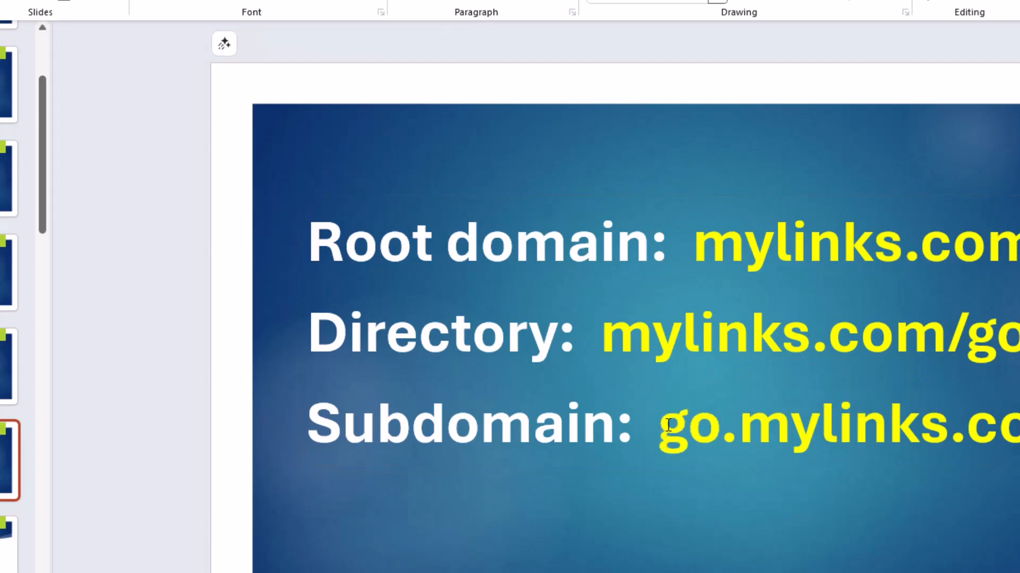
pyautogui.moveTo(668, 425); pyautogui.dragTo(1017, 427)
pyautogui.click(851, 564)
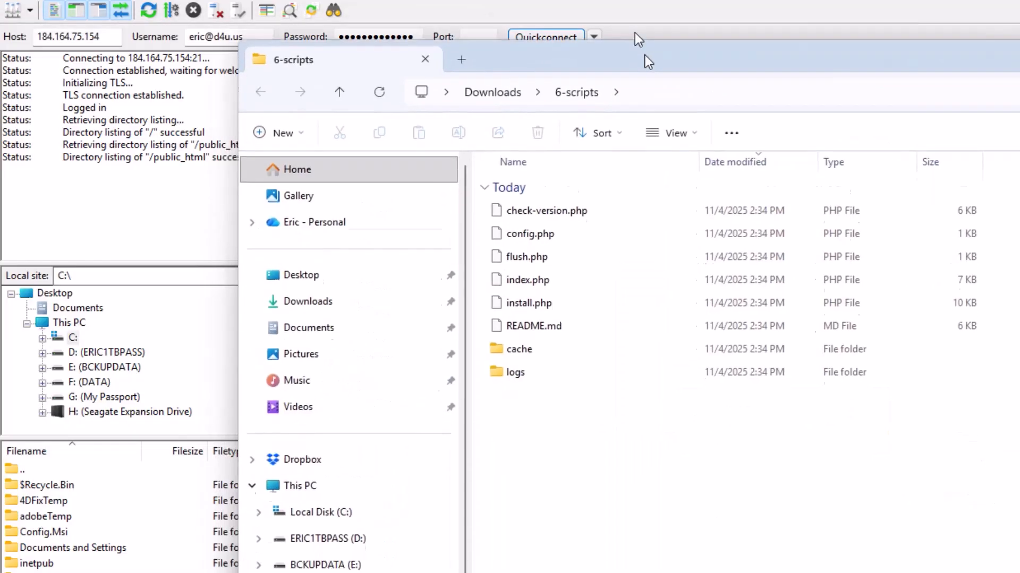
# Step: Upload the script files and folders from the local 6-scripts folder into public_html on the server
pyautogui.moveTo(645, 56); pyautogui.dragTo(486, 0)
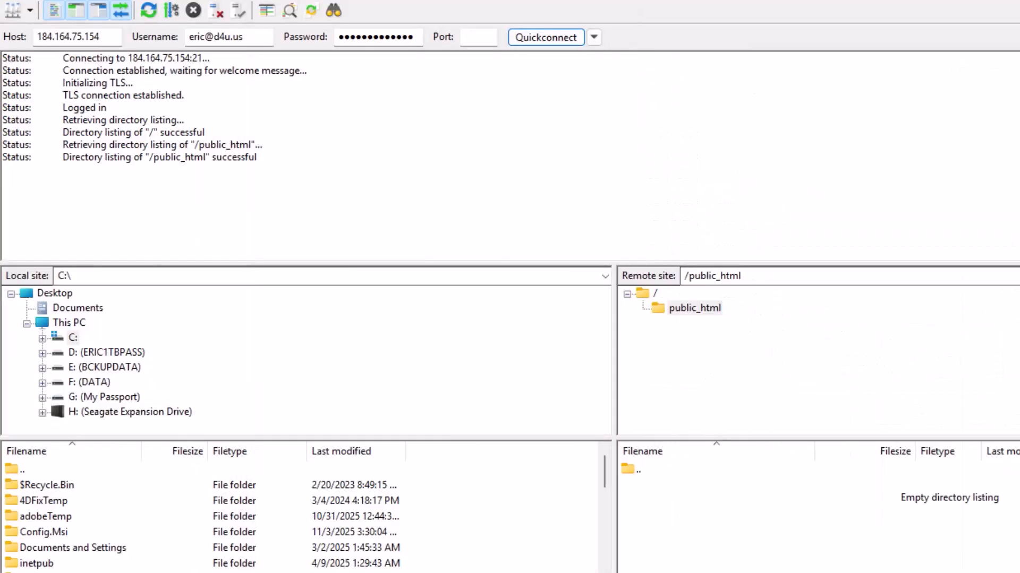
pyautogui.moveTo(1009, 572); pyautogui.dragTo(741, 511)
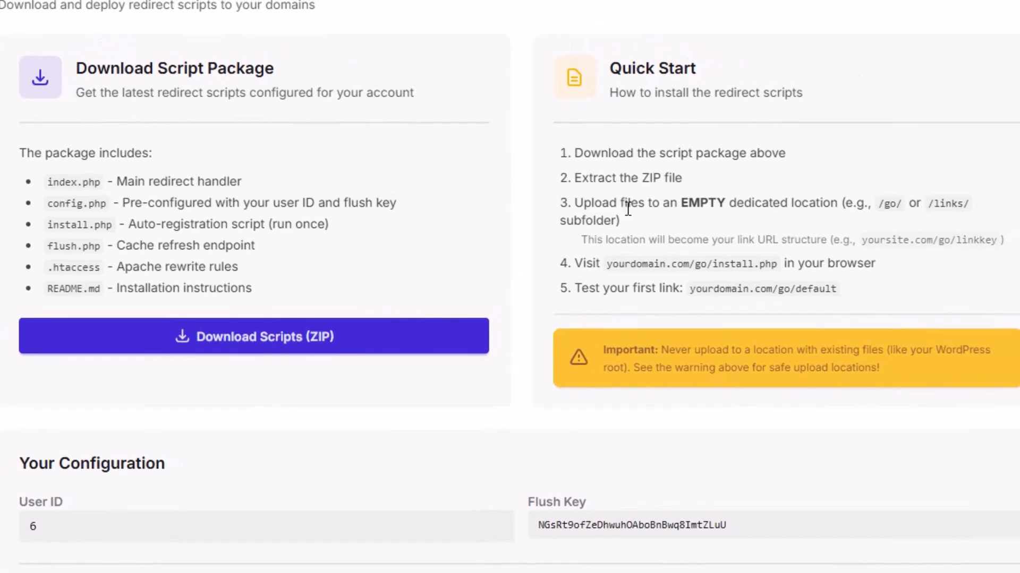
# Step: Read the Quick Start installation instructions, run the installer at d4u.us/install.php and review its report
pyautogui.moveTo(575, 153); pyautogui.dragTo(800, 158)
pyautogui.moveTo(575, 179); pyautogui.dragTo(737, 181)
pyautogui.moveTo(576, 201); pyautogui.dragTo(834, 225)
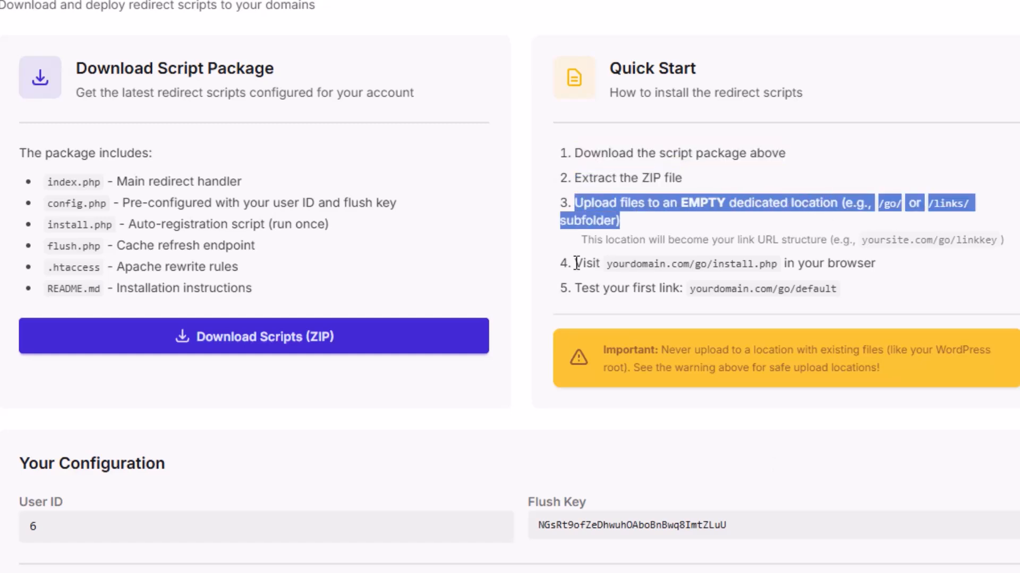
pyautogui.moveTo(576, 263); pyautogui.dragTo(876, 263)
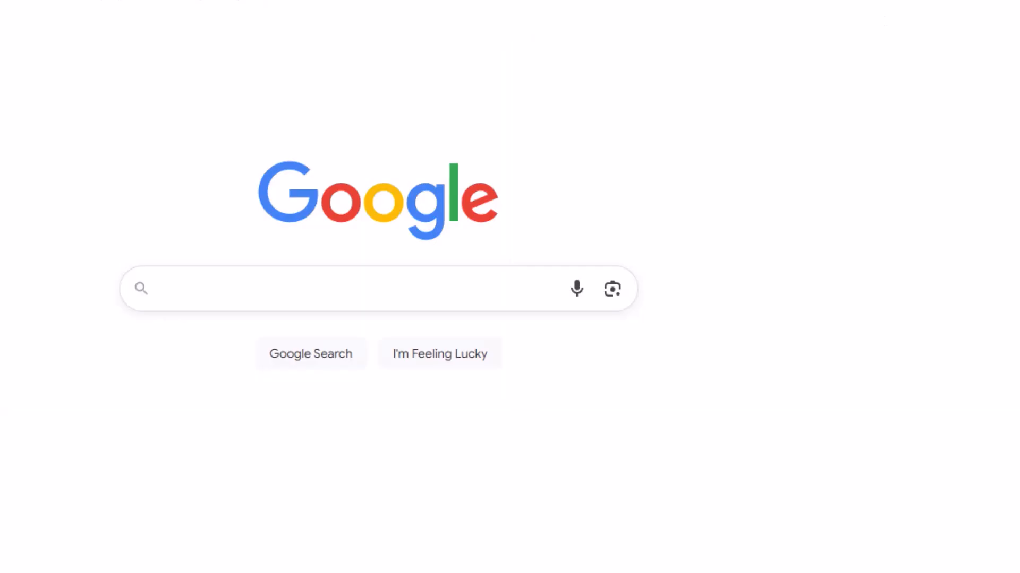
pyautogui.write('d4u.u')
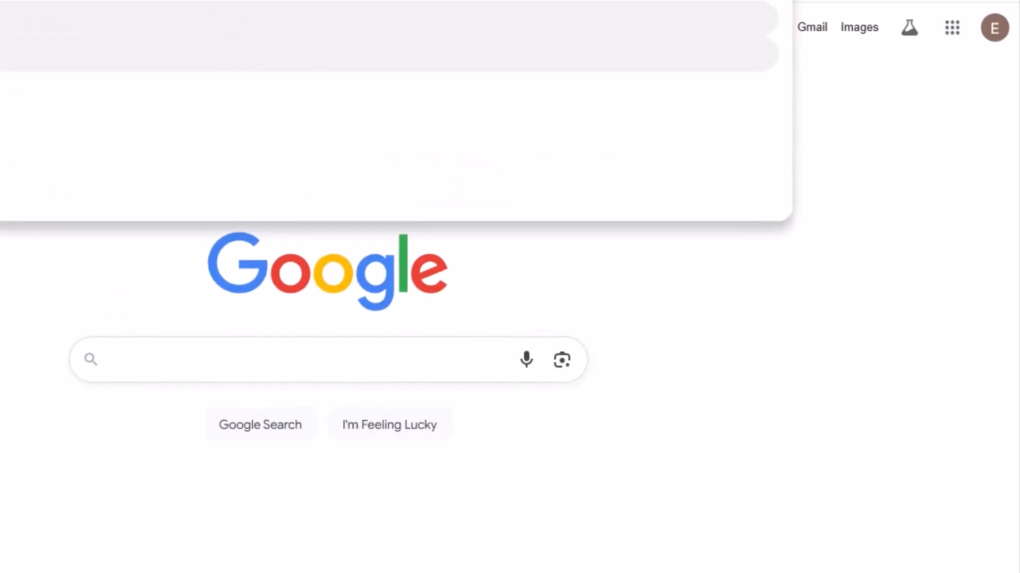
pyautogui.write('s')
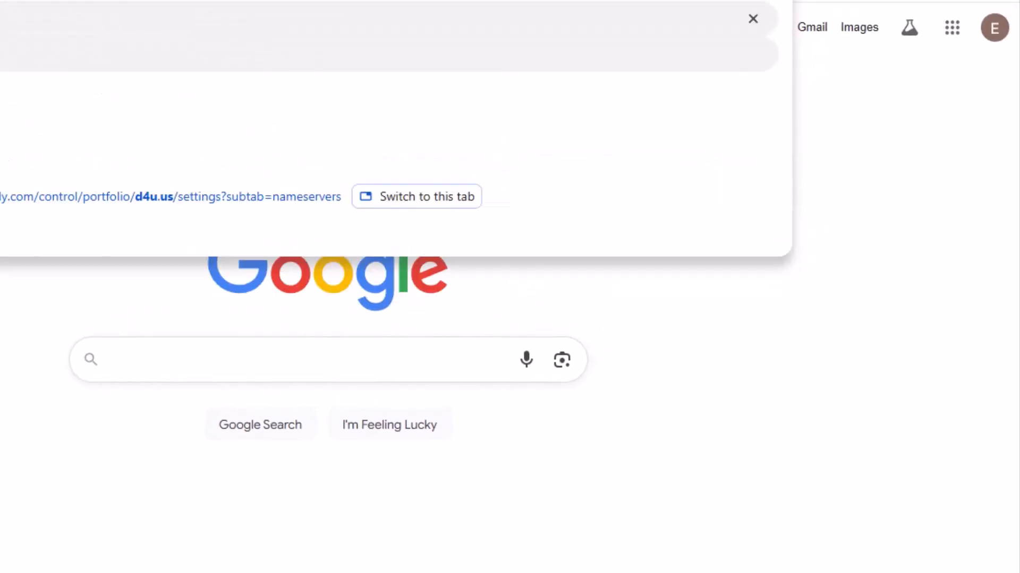
pyautogui.write('/')
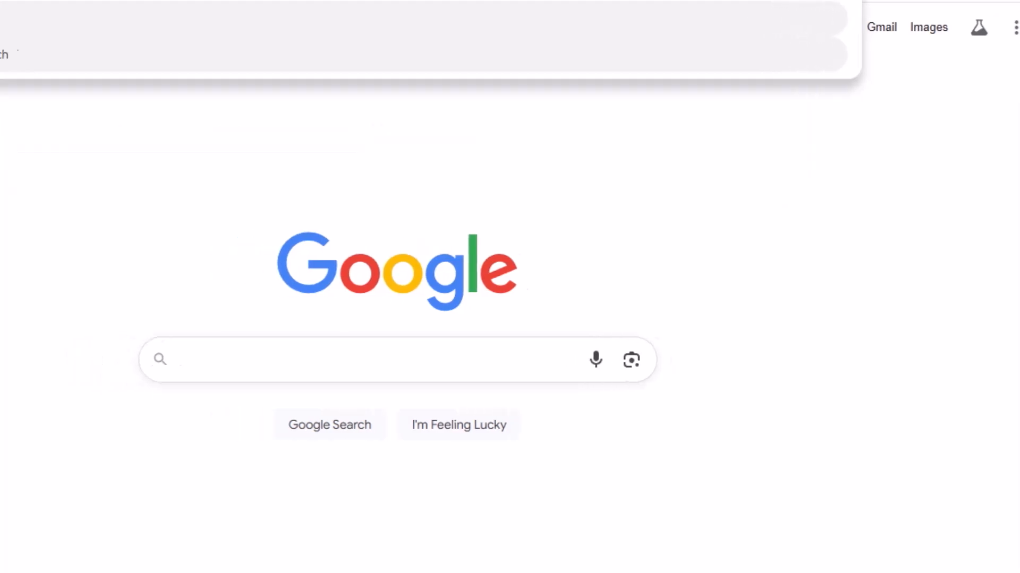
pyautogui.write('install.php')
pyautogui.press('Return')
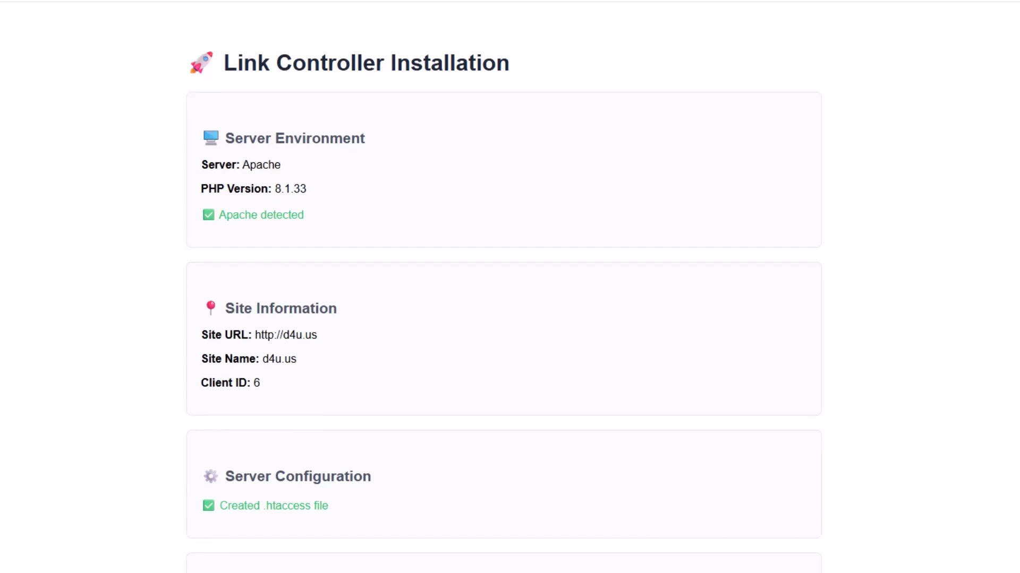
pyautogui.scroll(-4, 504, 286)
pyautogui.scroll(5, 503, 287)
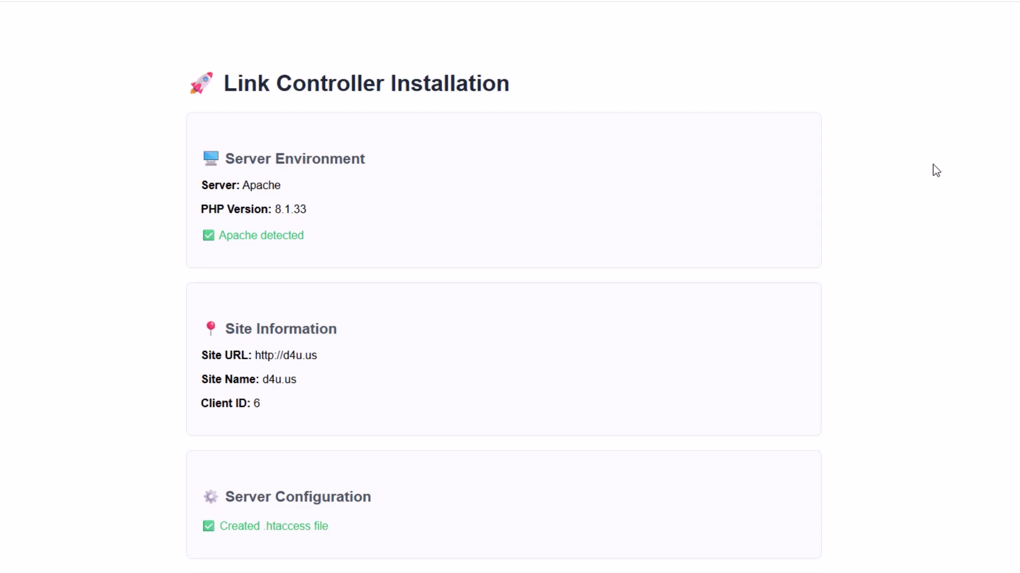
# Step: Examine the installation report's server configuration, site registration and next steps for d4u.us
pyautogui.scroll(-7, 936, 170)
pyautogui.scroll(-7, 311, 158)
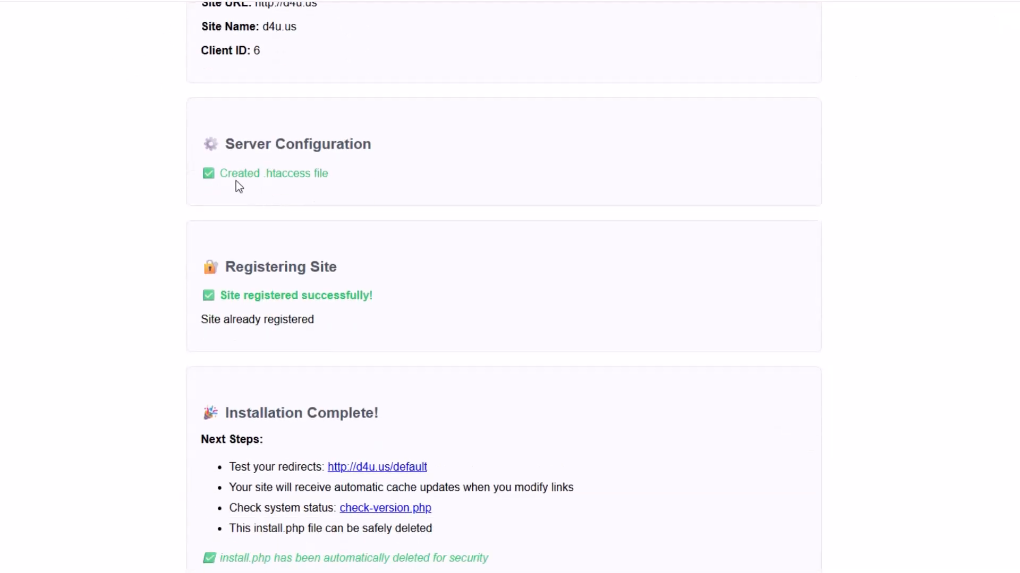
pyautogui.scroll(-1, 442, 193)
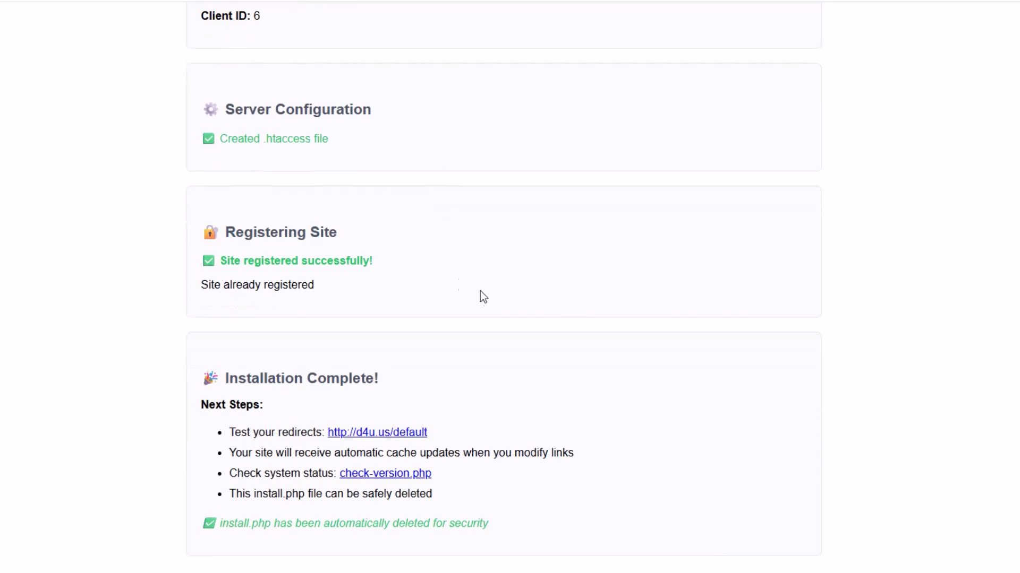
pyautogui.moveTo(220, 260); pyautogui.dragTo(439, 268)
pyautogui.click(560, 263)
pyautogui.scroll(8, 749, 78)
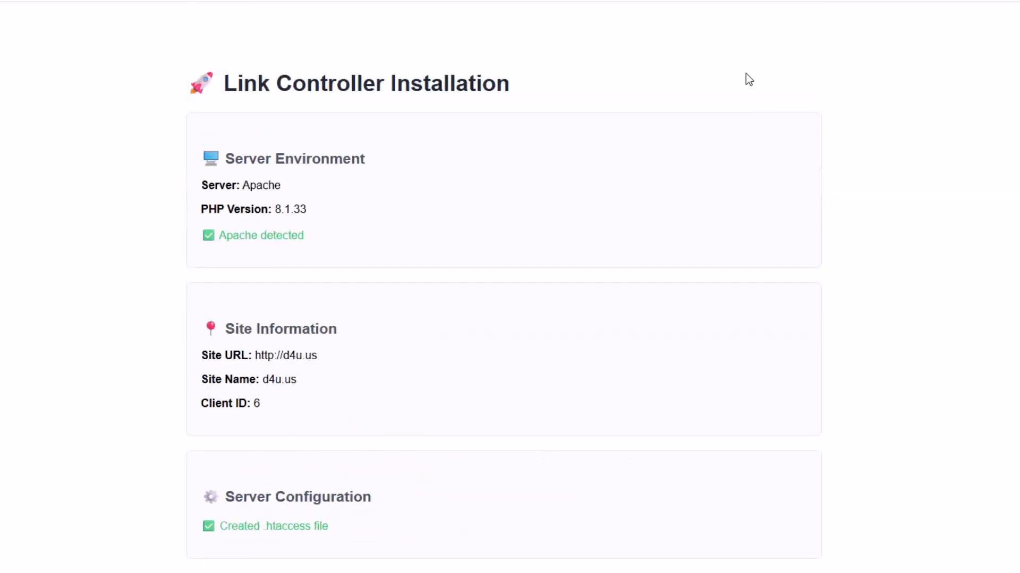
# Step: Return to Link Controller, open the dashboard and start the task for creating the first link
pyautogui.click(765, 1)
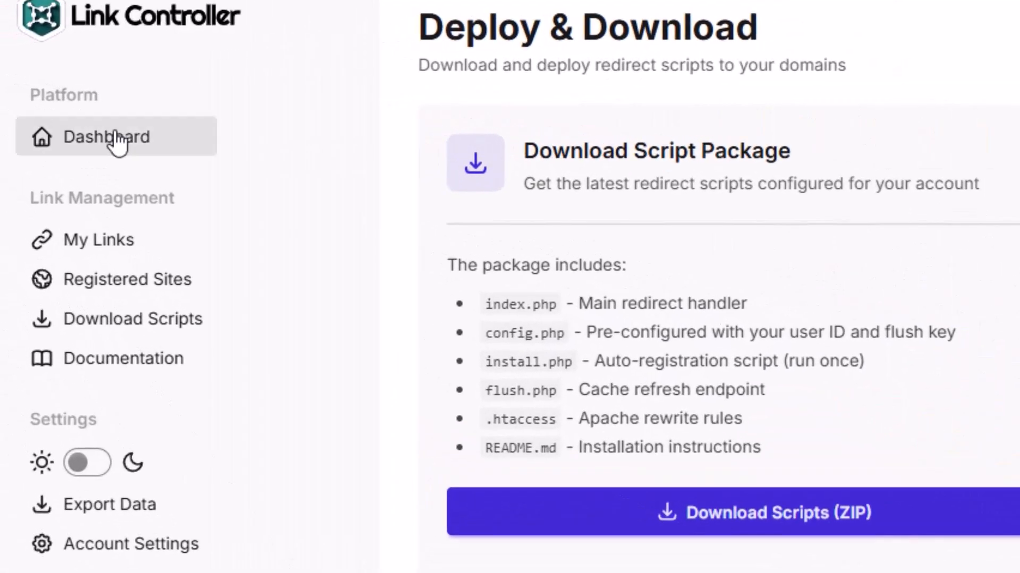
pyautogui.click(113, 146)
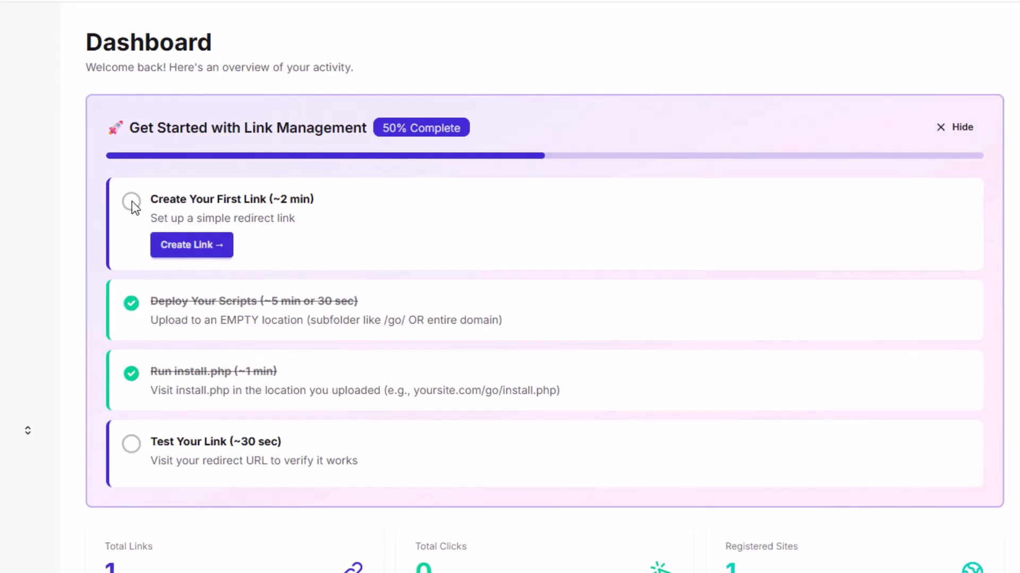
pyautogui.click(183, 246)
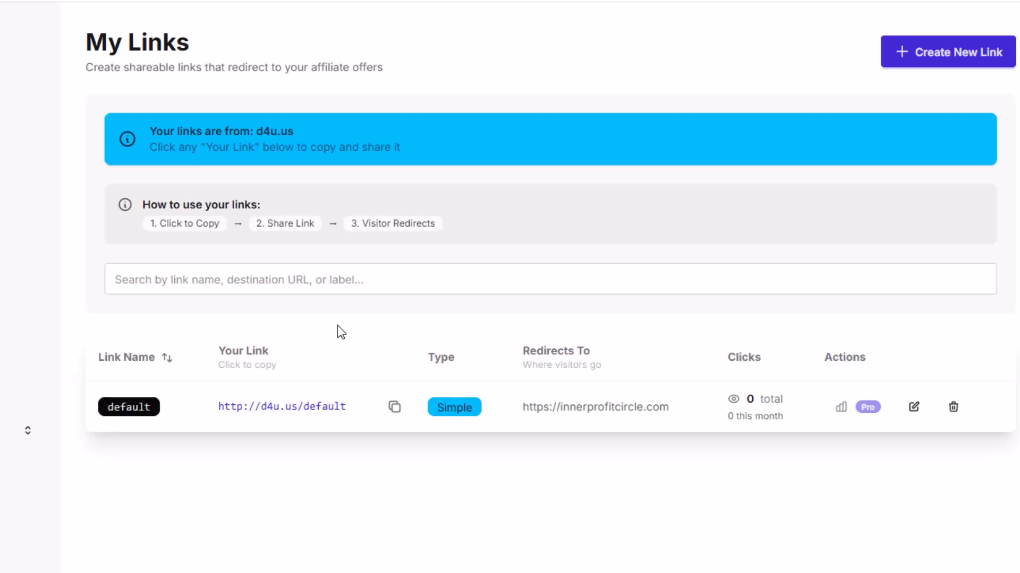
# Step: Examine the default link's destination, copy the short link and open it in a new browser tab to test the redirect
pyautogui.moveTo(523, 406); pyautogui.dragTo(642, 426)
pyautogui.click(578, 410)
pyautogui.moveTo(526, 408); pyautogui.dragTo(674, 413)
pyautogui.click(295, 414)
pyautogui.hotkey('ctrl', 't')
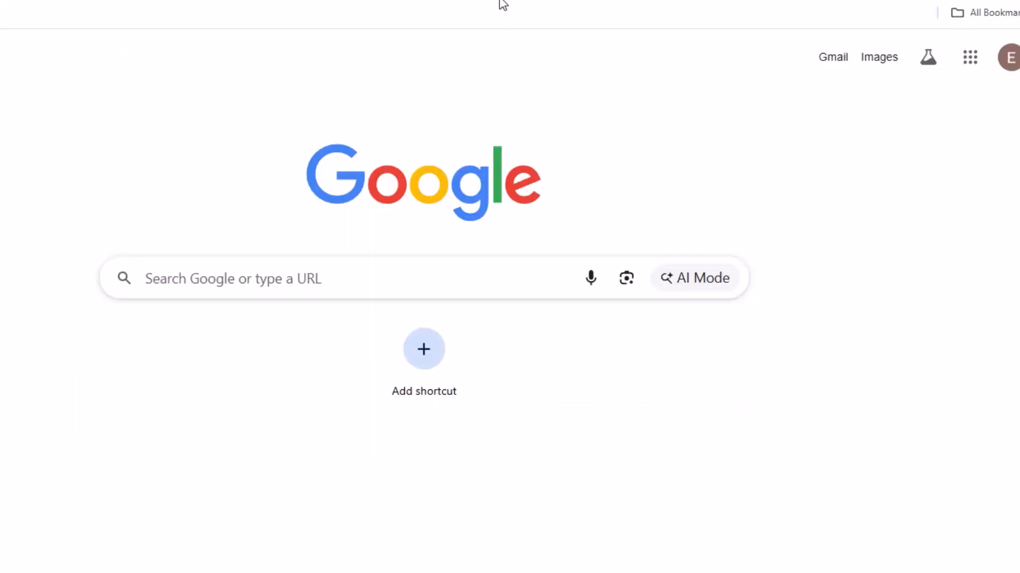
pyautogui.hotkey('ctrl', 'v')
pyautogui.press('Return')
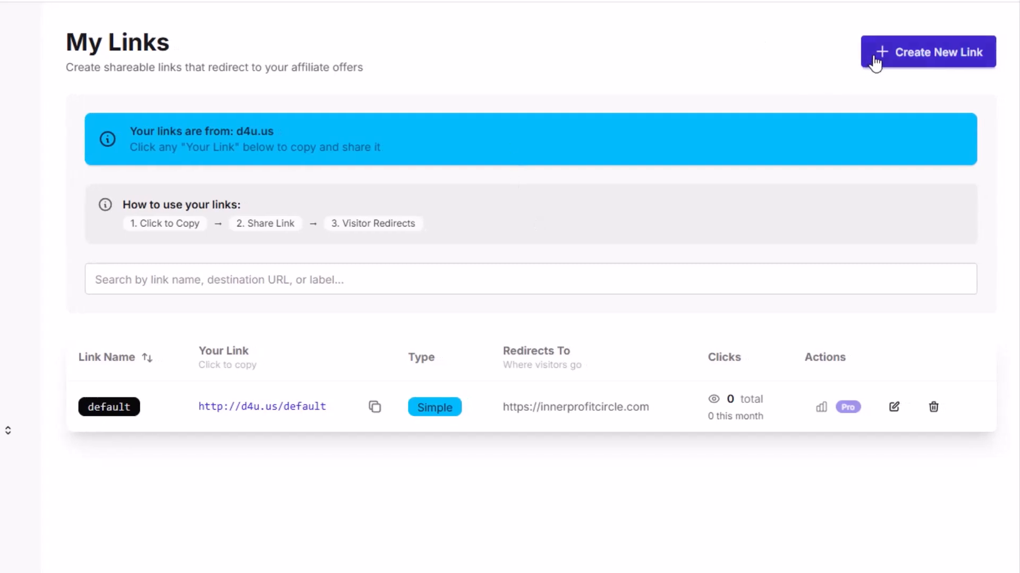
# Step: Start a new redirect link and check the ipc keyword in d4u.us/ipc on the PowerPoint slide
pyautogui.click(916, 65)
pyautogui.moveTo(112, 237); pyautogui.dragTo(185, 244)
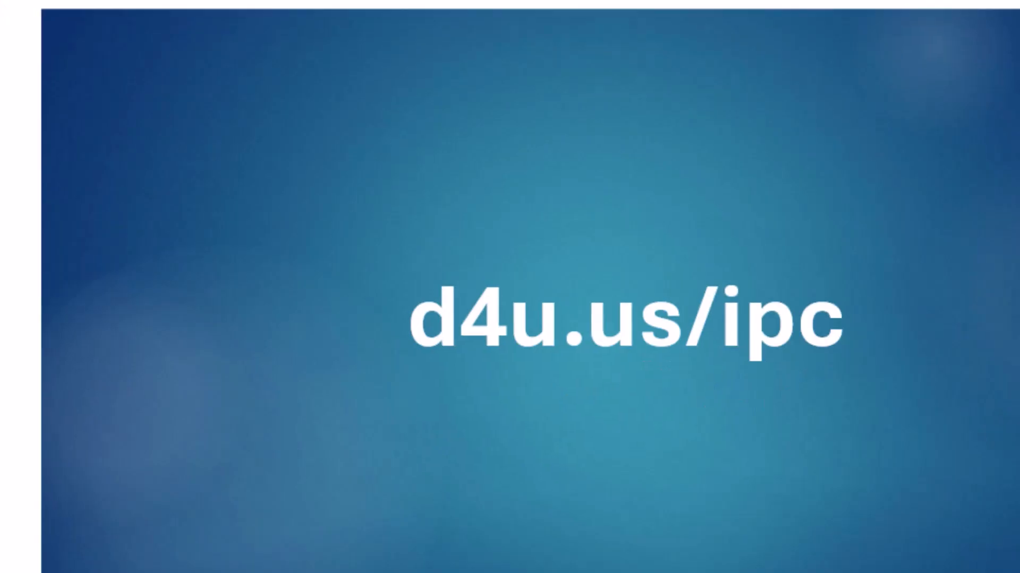
pyautogui.moveTo(721, 319); pyautogui.dragTo(845, 322)
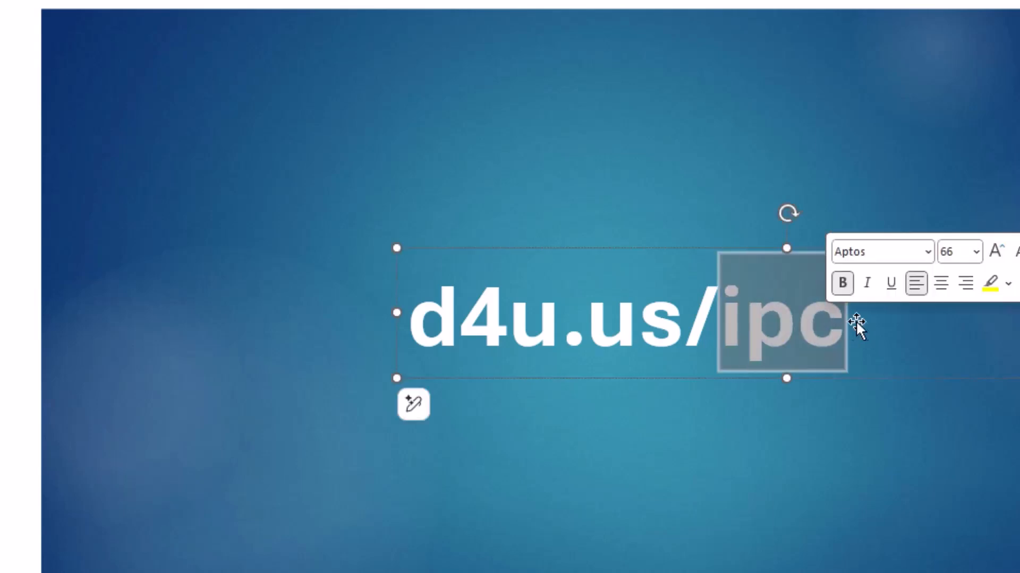
pyautogui.click(737, 419)
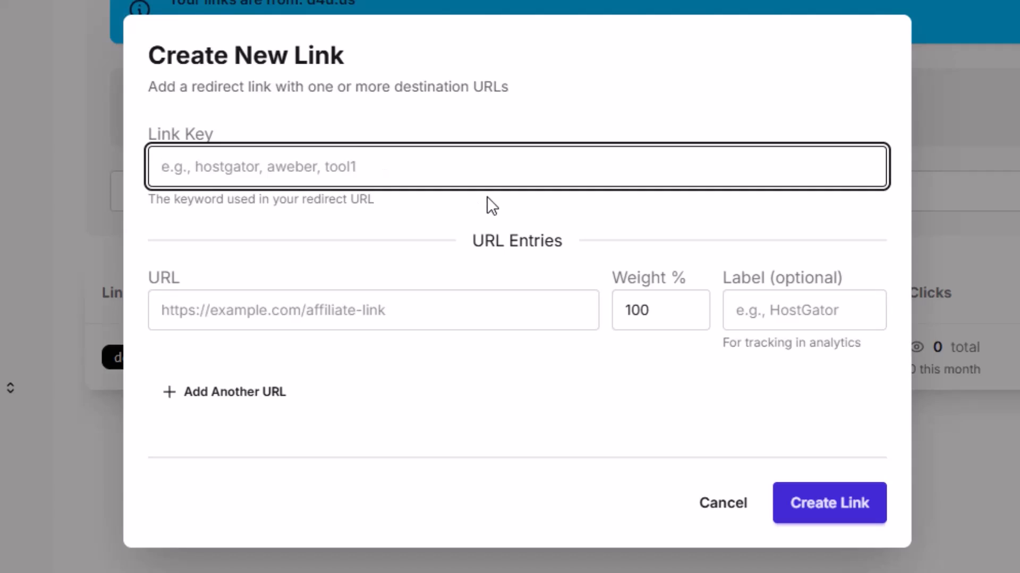
pyautogui.write('ipc')
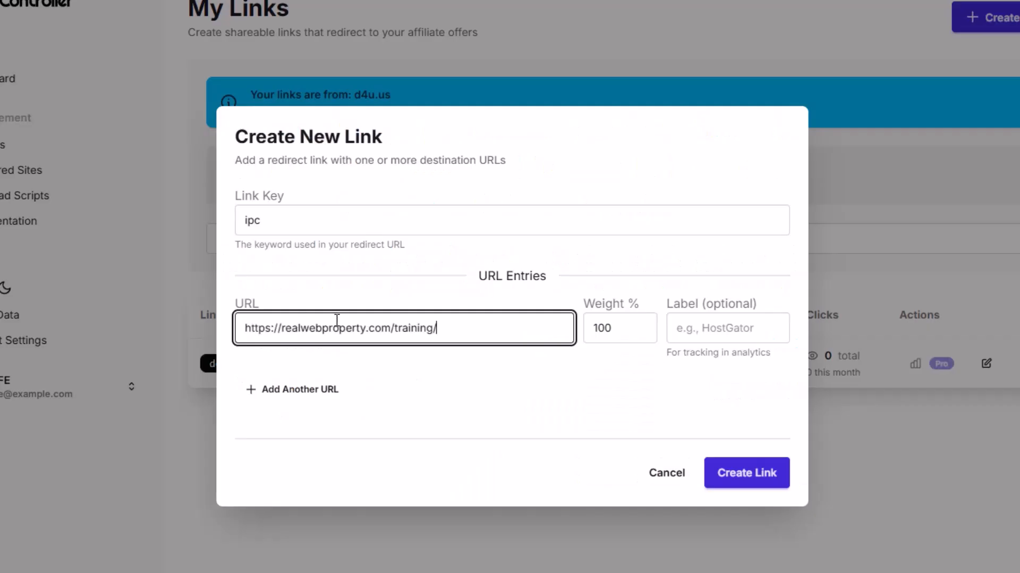
pyautogui.click(487, 376)
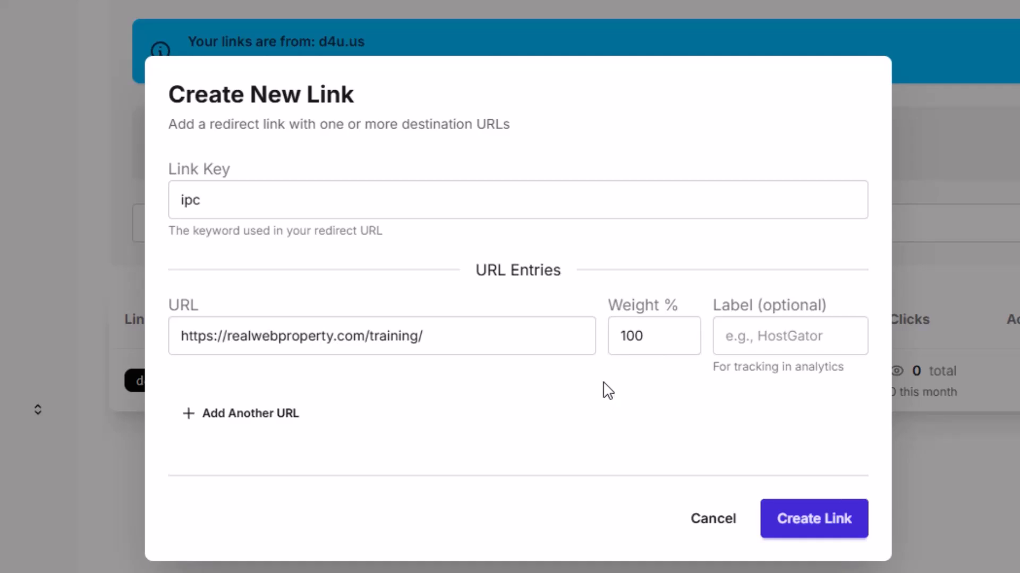
pyautogui.press('Tab')
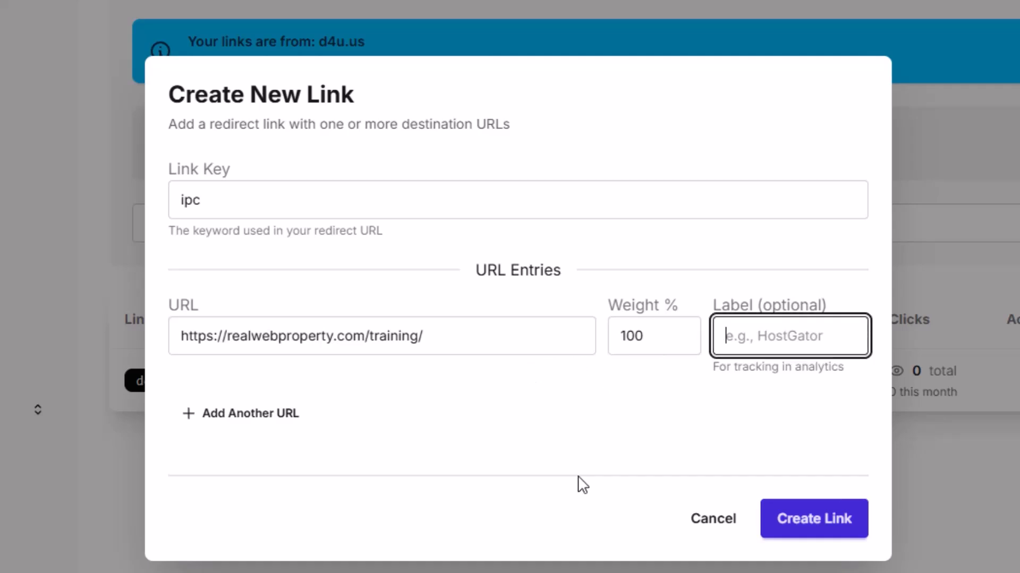
pyautogui.write('squeeze 1')
pyautogui.click(822, 523)
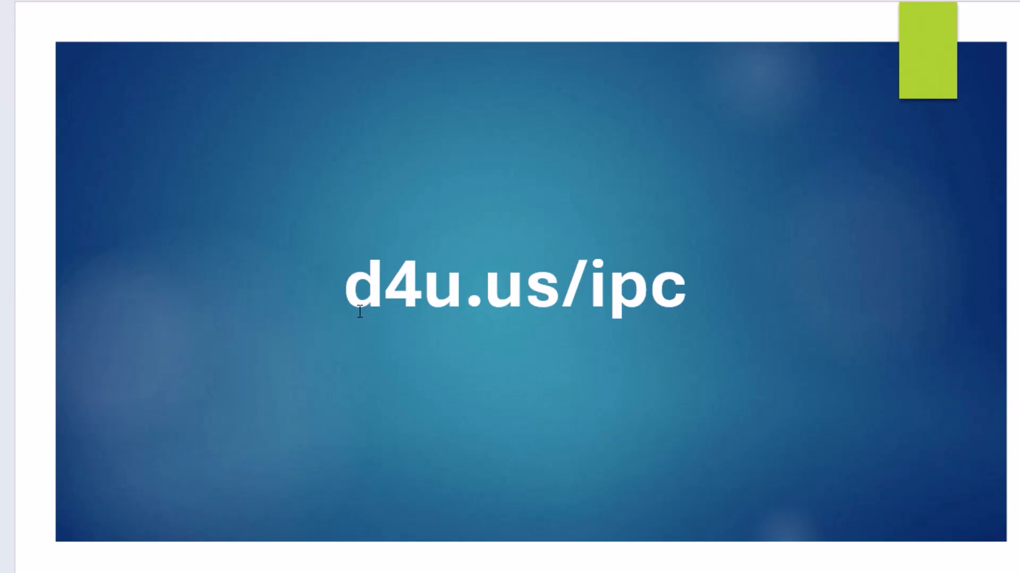
# Step: Switch to PowerPoint, examine the domain part of d4u.us/ipc on the slide and return to the My Links page in the browser
pyautogui.press('pagedown')
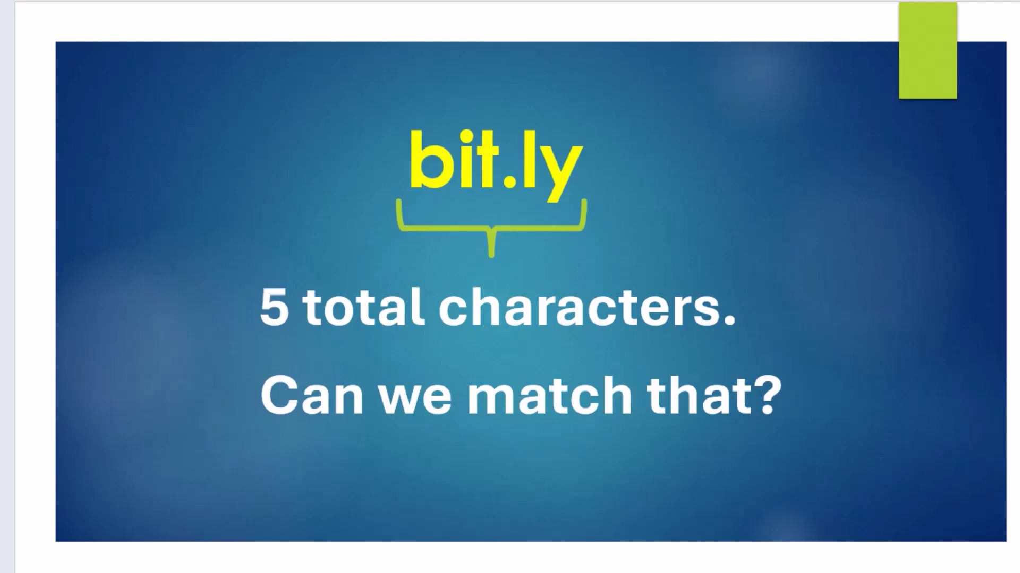
pyautogui.press('pageup')
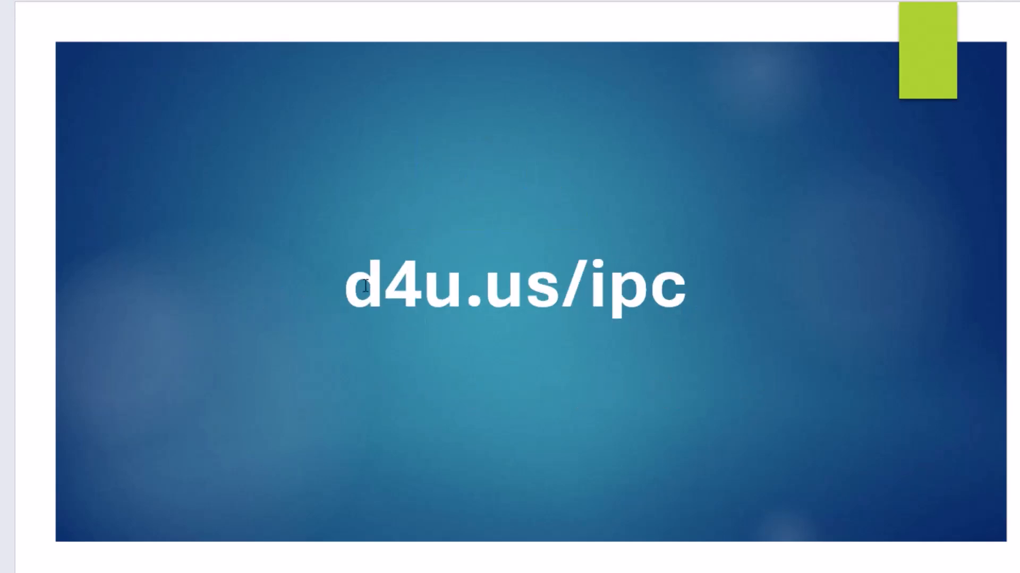
pyautogui.moveTo(561, 286); pyautogui.dragTo(360, 286)
pyautogui.click(344, 404)
pyautogui.moveTo(318, 572)
pyautogui.click(318, 572)
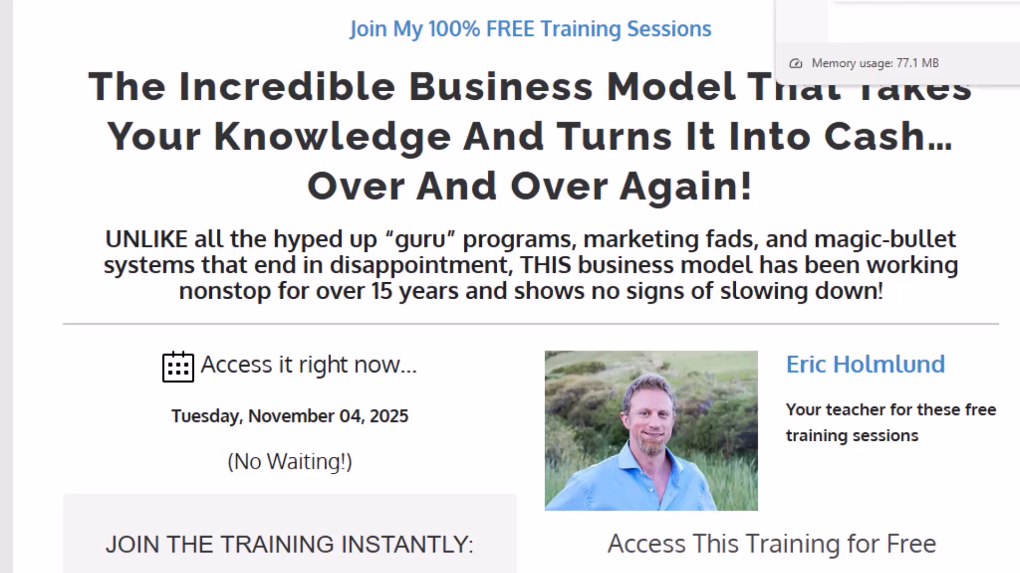
pyautogui.click(950, 0)
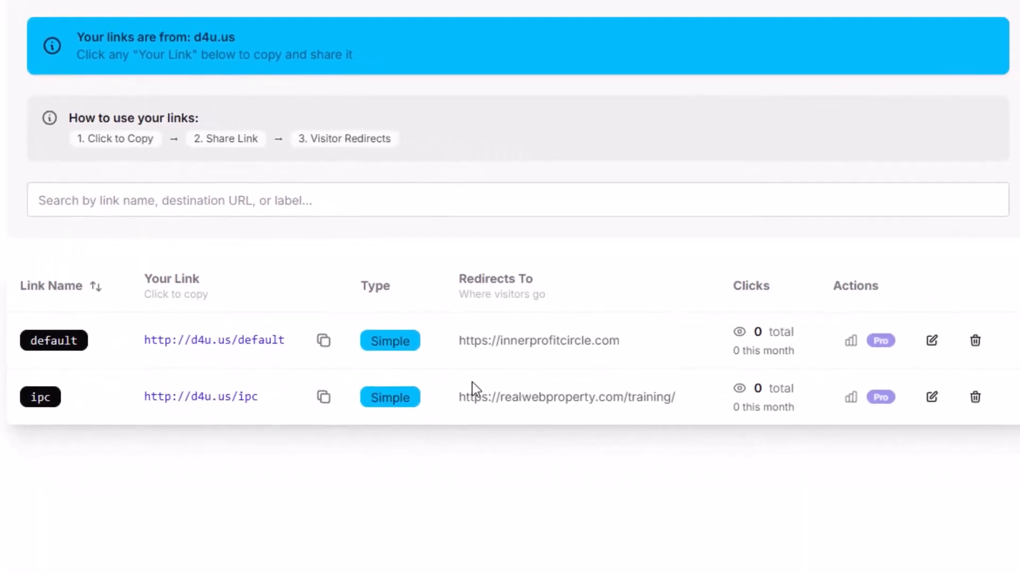
# Step: Examine the ipc link's destination URL in its edit form and save the link
pyautogui.click(932, 398)
pyautogui.moveTo(239, 301); pyautogui.dragTo(23, 342)
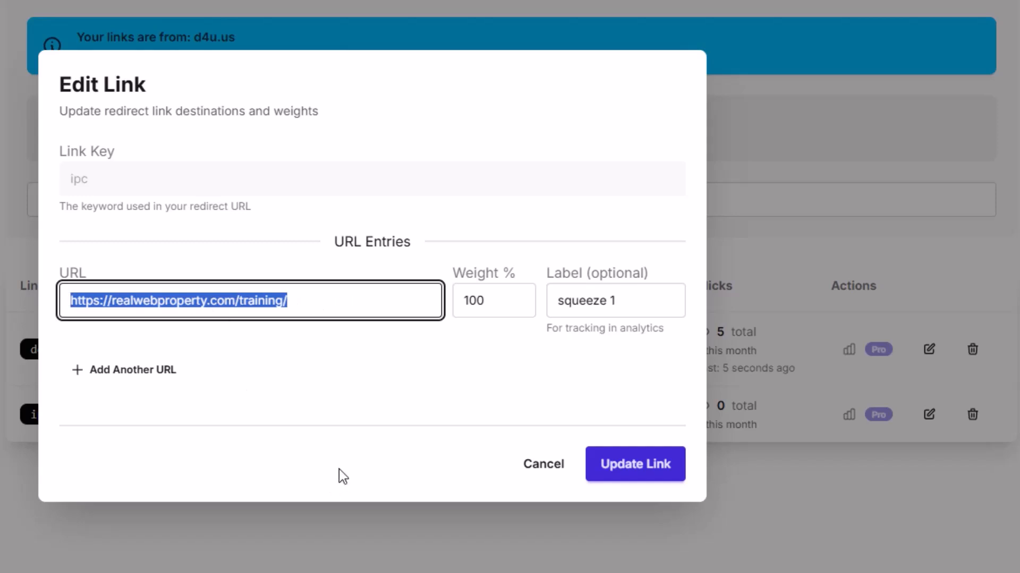
pyautogui.click(631, 475)
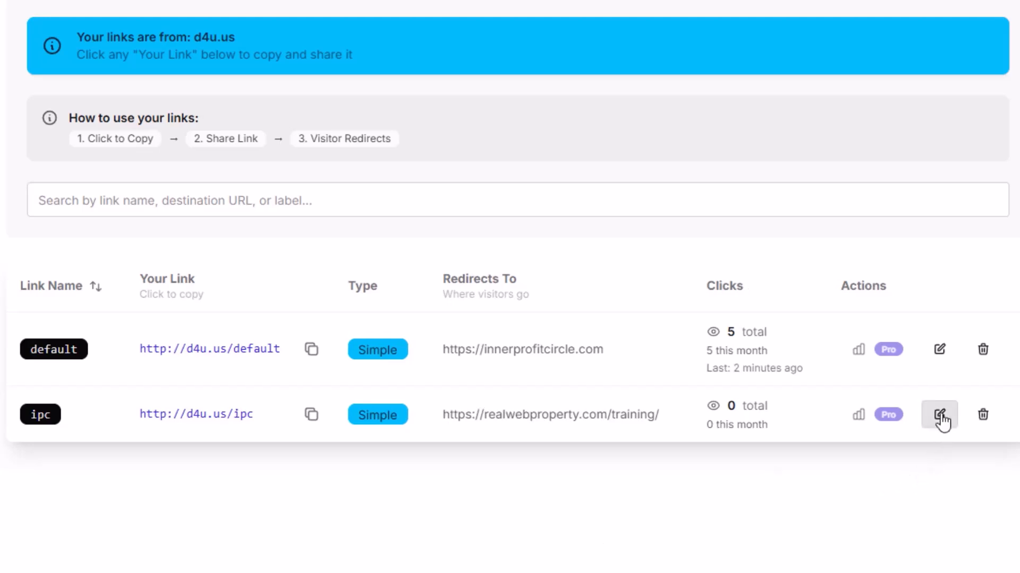
pyautogui.click(940, 417)
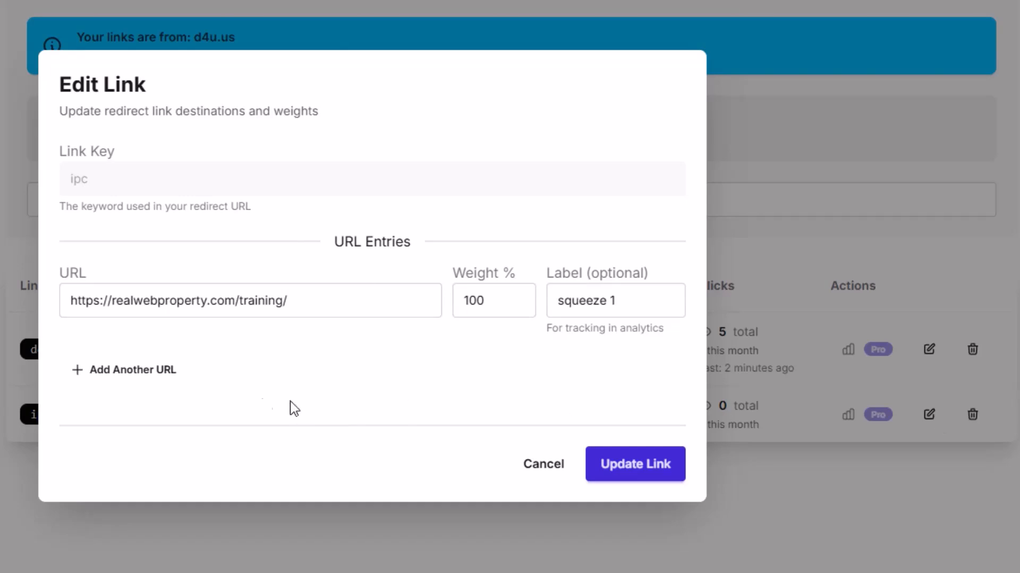
pyautogui.click(149, 372)
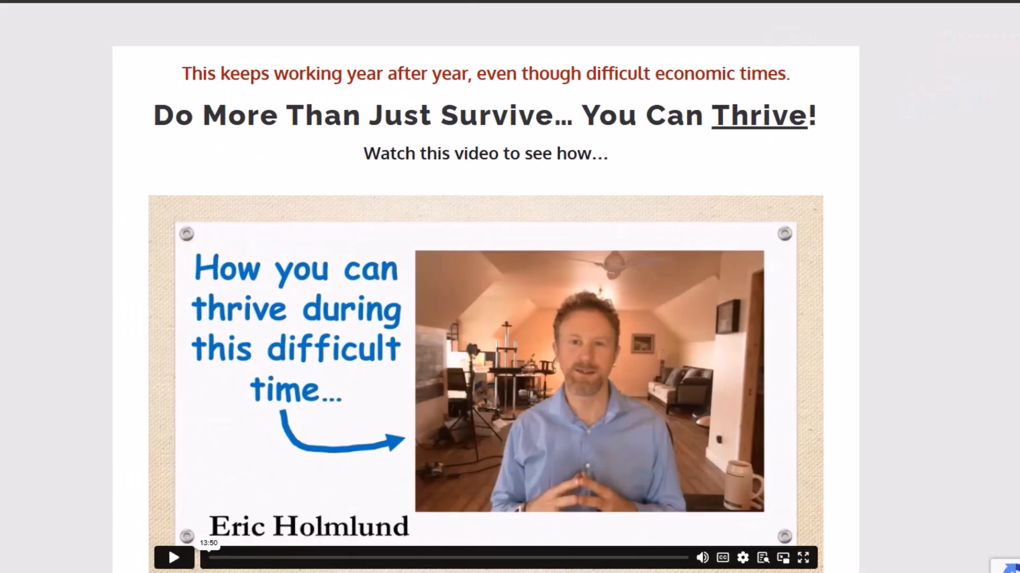
pyautogui.hotkey('ctrl', 'l')
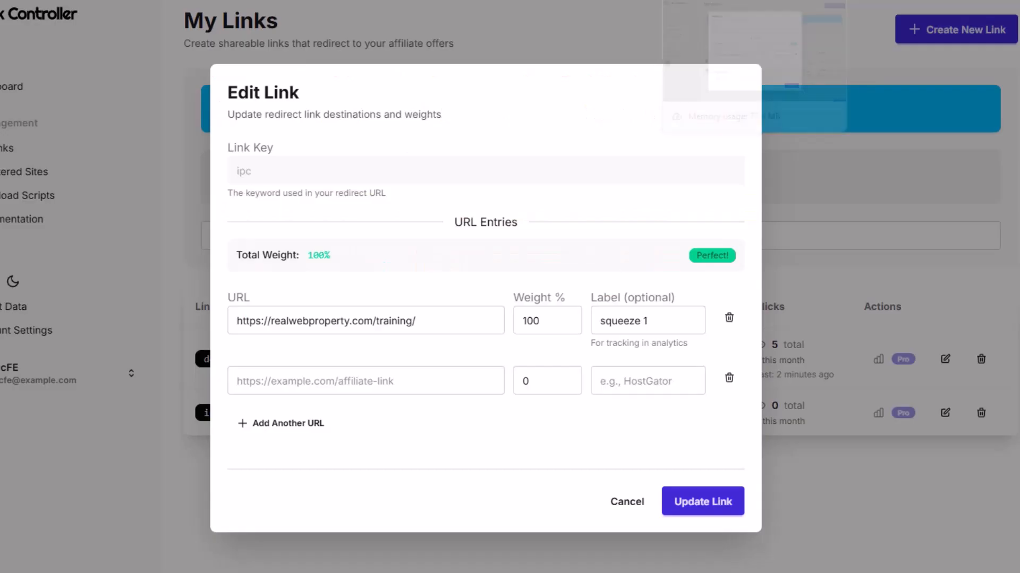
pyautogui.click(348, 381)
pyautogui.write('https://realwebproperty.com/thrive/')
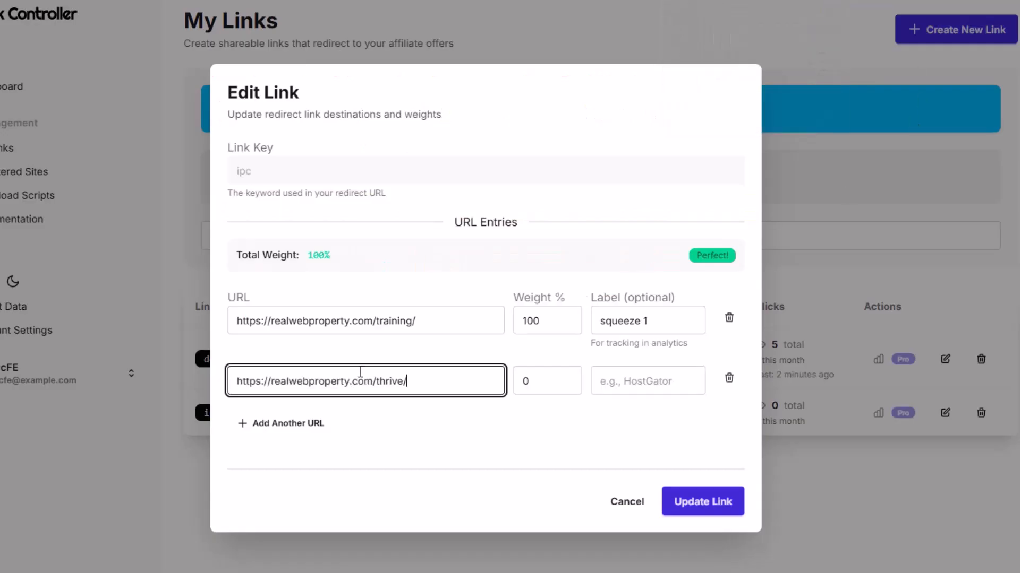
# Step: Set the weights of the training and thrive destinations to 50% each
pyautogui.moveTo(544, 322); pyautogui.dragTo(503, 320)
pyautogui.write('50')
pyautogui.click(544, 375)
pyautogui.write('50')
pyautogui.click(537, 425)
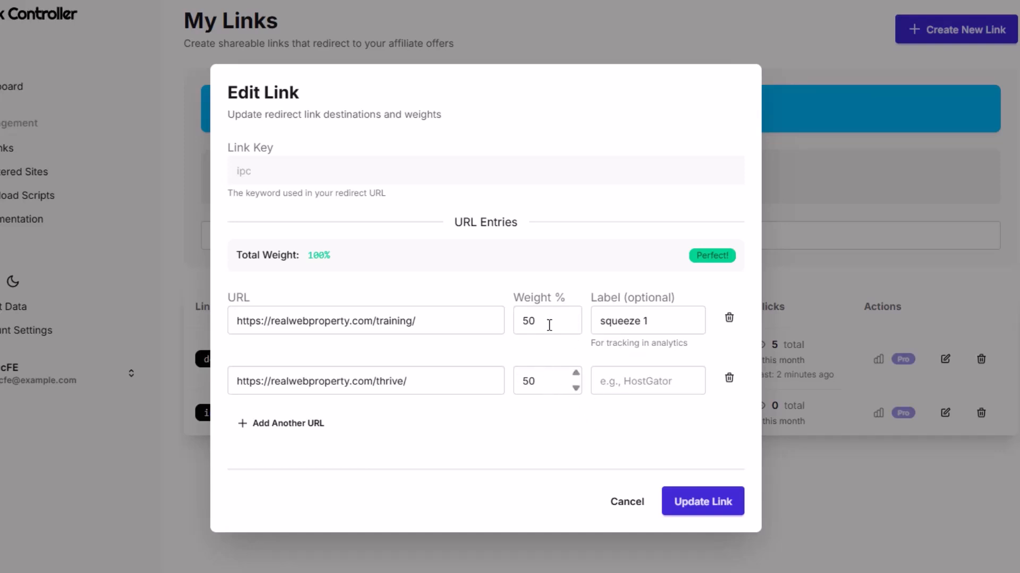
# Step: Label the thrive destination "sales page" and save the ipc link
pyautogui.click(647, 380)
pyautogui.write('sales pag')
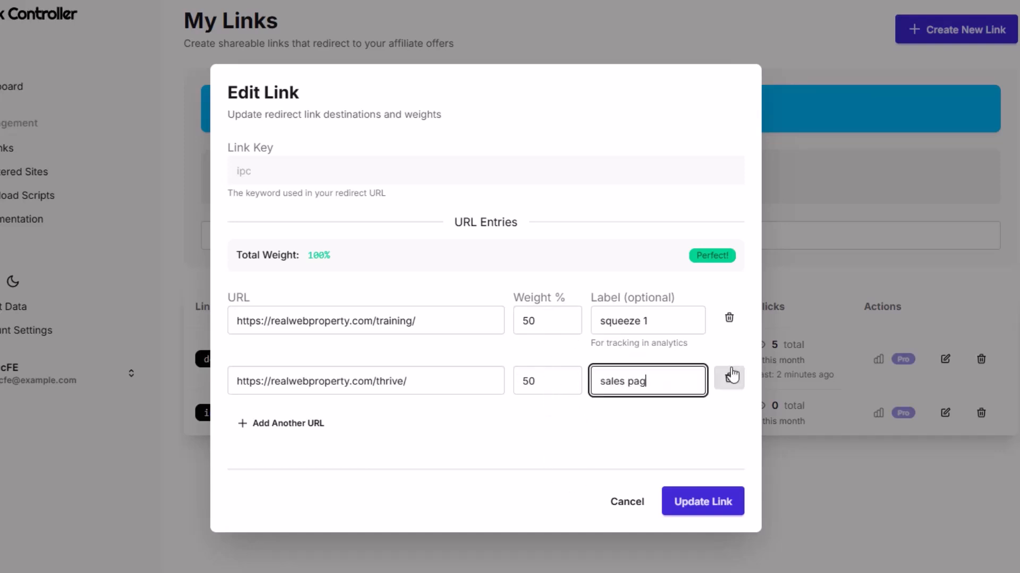
pyautogui.write('e')
pyautogui.click(696, 502)
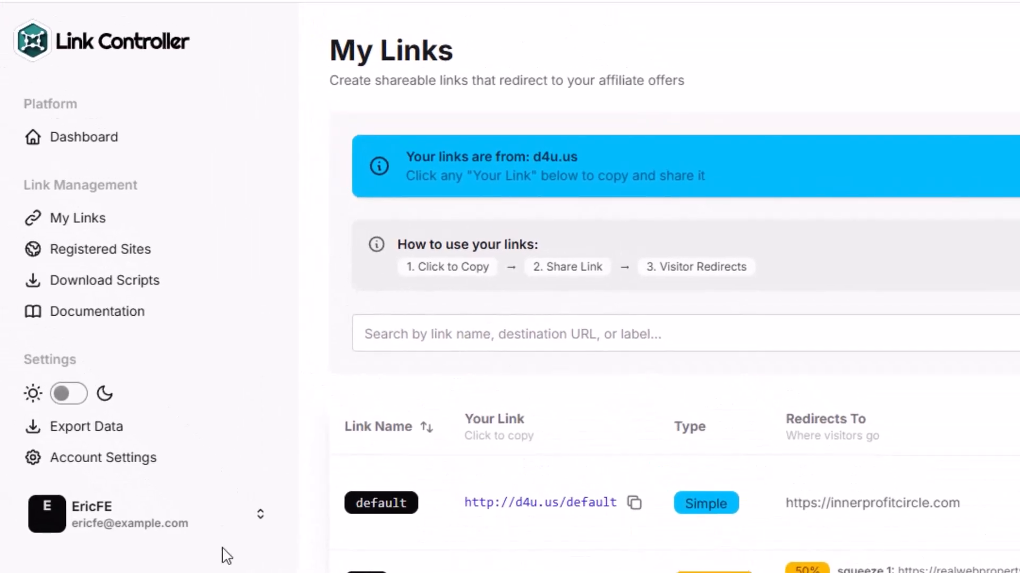
# Step: View the registered sites, then switch to FileZilla and connect to the recent ERICSTIPS.COM server
pyautogui.click(84, 253)
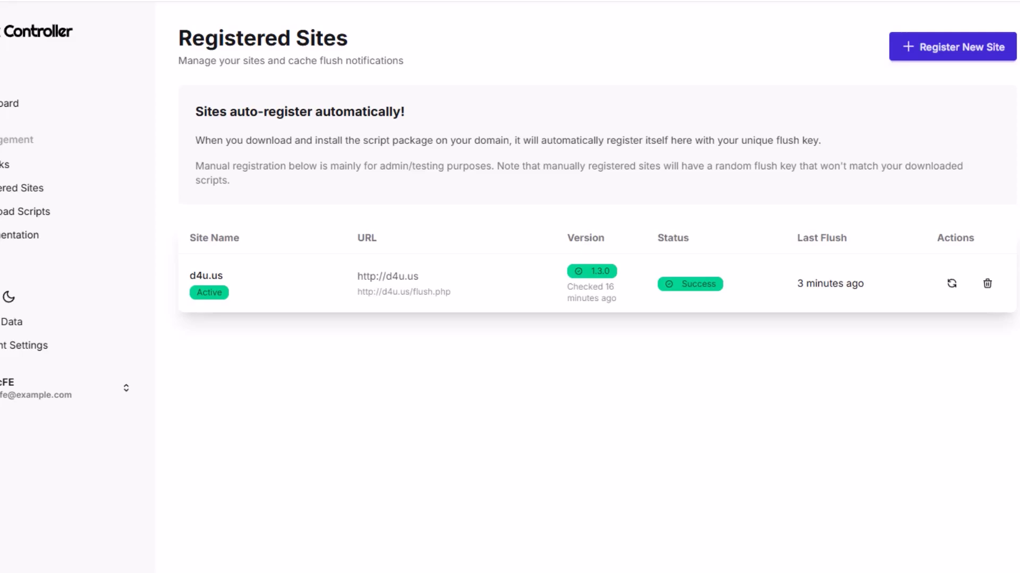
pyautogui.click(754, 572)
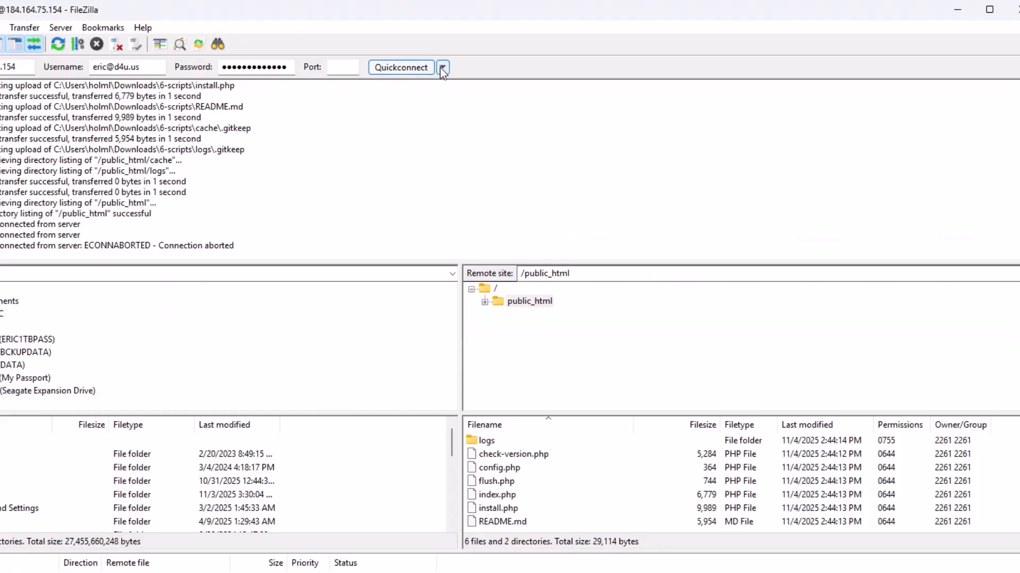
pyautogui.click(513, 68)
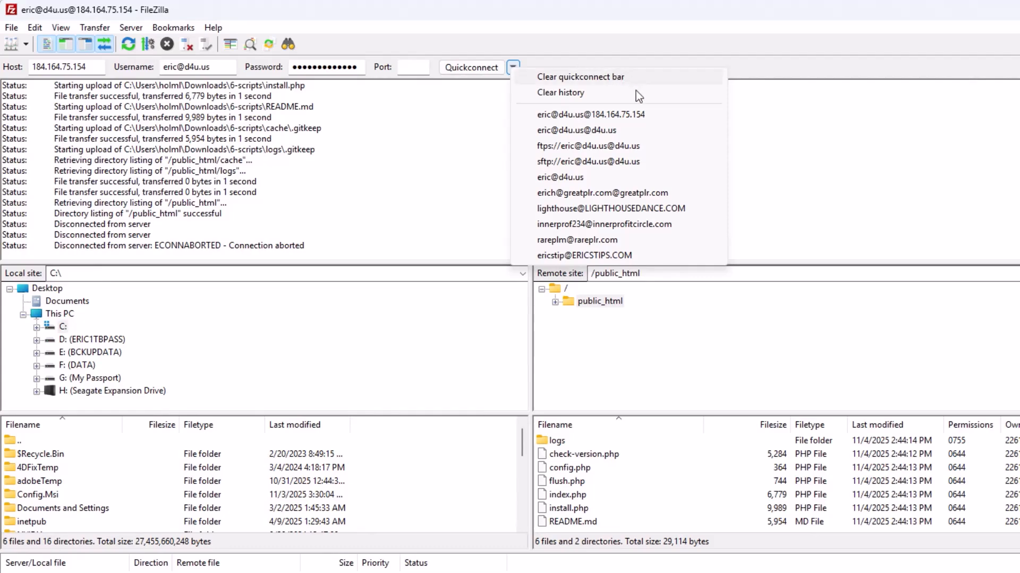
pyautogui.click(593, 256)
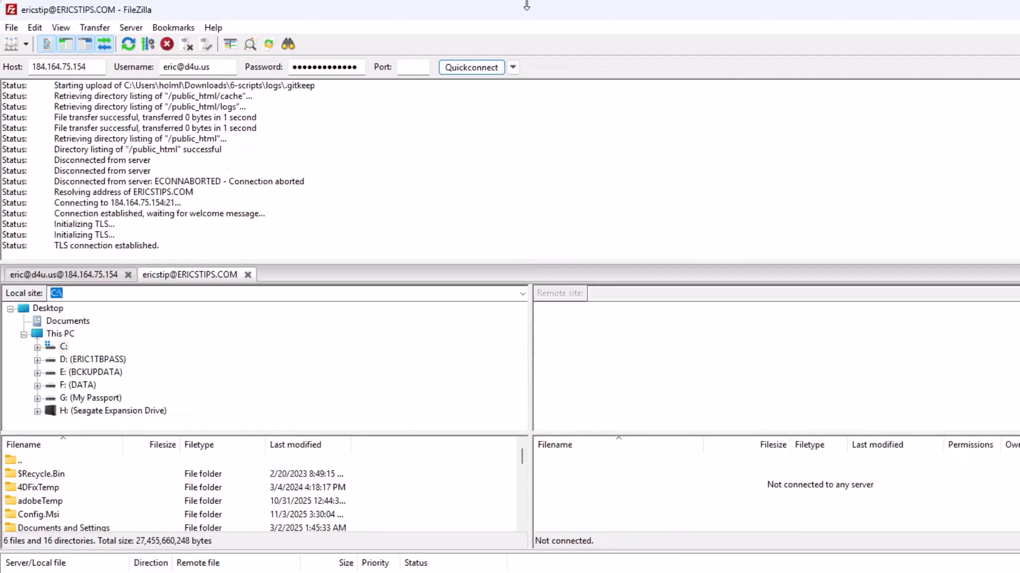
# Step: Create a directory named links inside public_html on the ERICSTIPS.COM server
pyautogui.scroll(-2, 625, 480)
pyautogui.scroll(1, 619, 482)
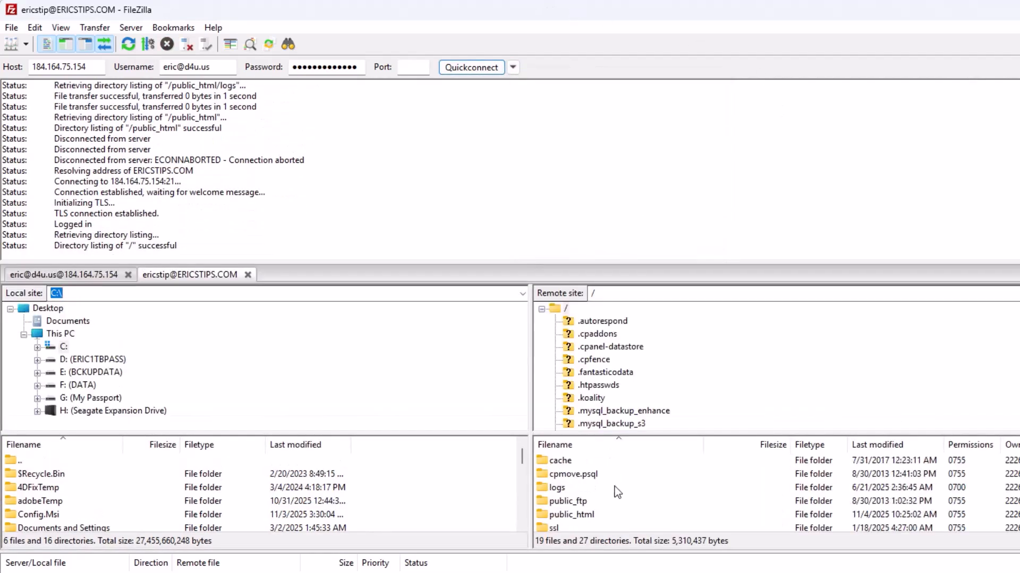
pyautogui.doubleClick(578, 515)
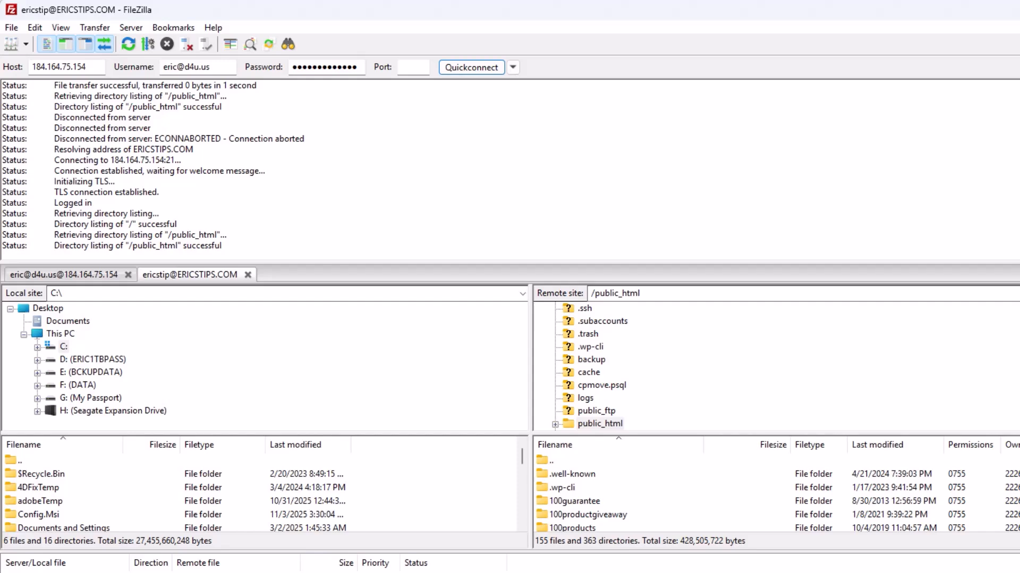
pyautogui.rightClick(967, 475)
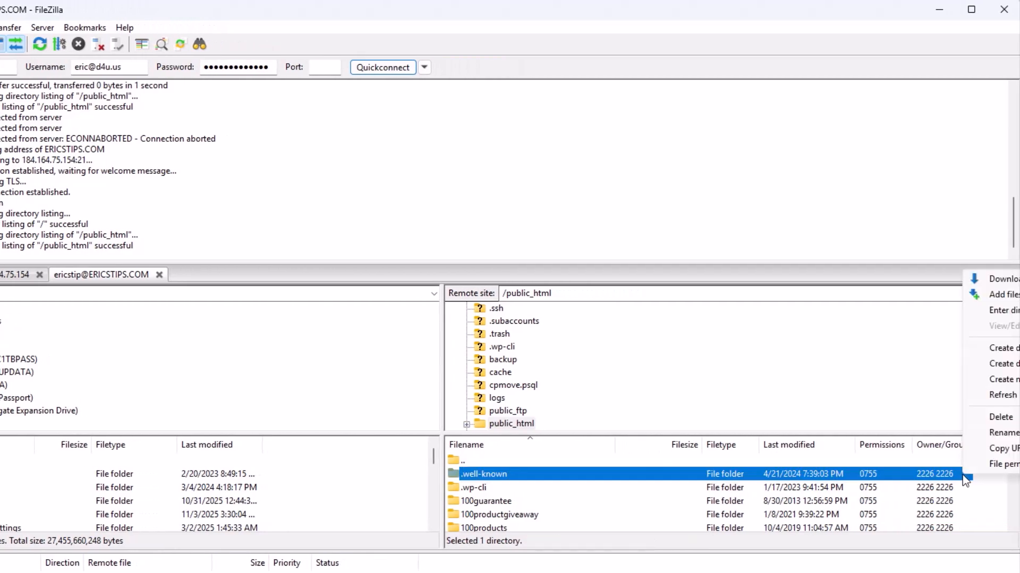
pyautogui.click(993, 348)
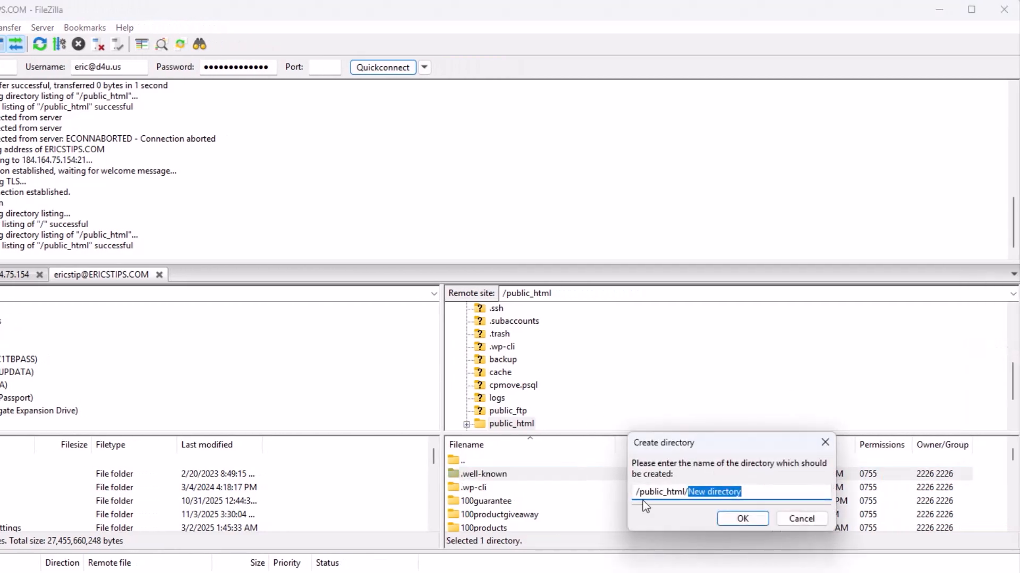
pyautogui.write('links')
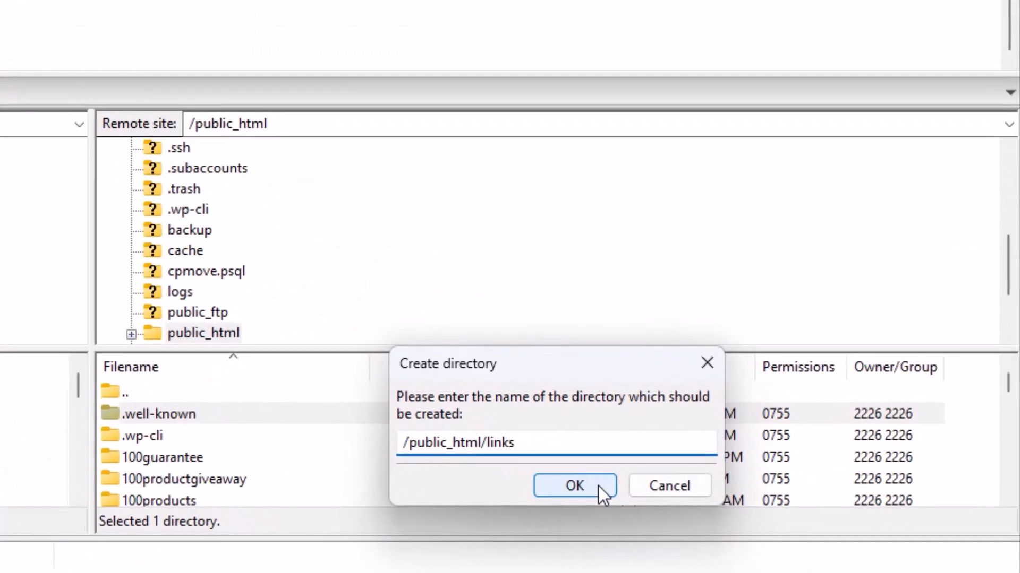
pyautogui.click(587, 489)
# Step: Sort the remote folders by last modified, then upload all the script package files into the links directory
pyautogui.click(649, 372)
pyautogui.click(128, 413)
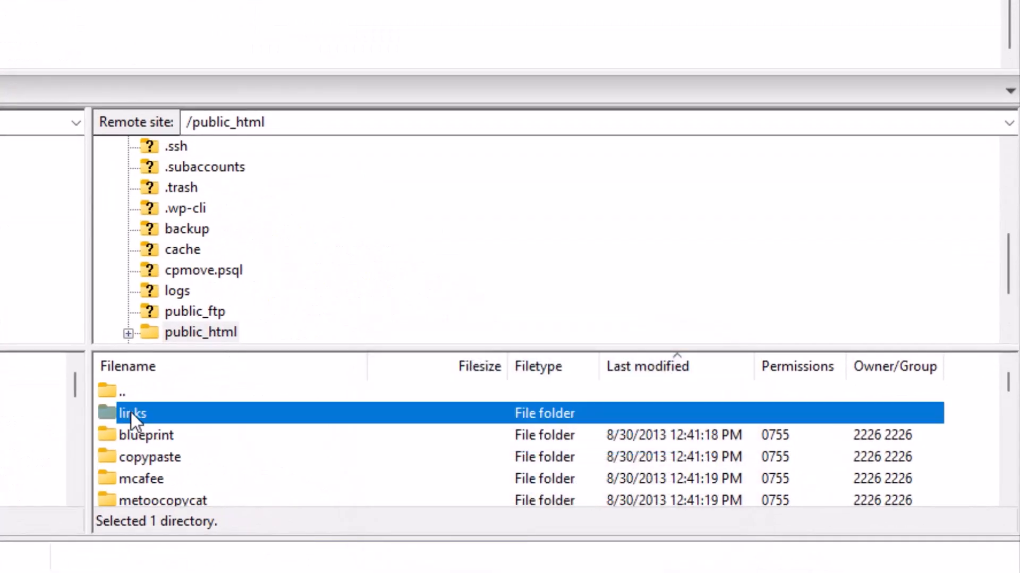
pyautogui.doubleClick(138, 412)
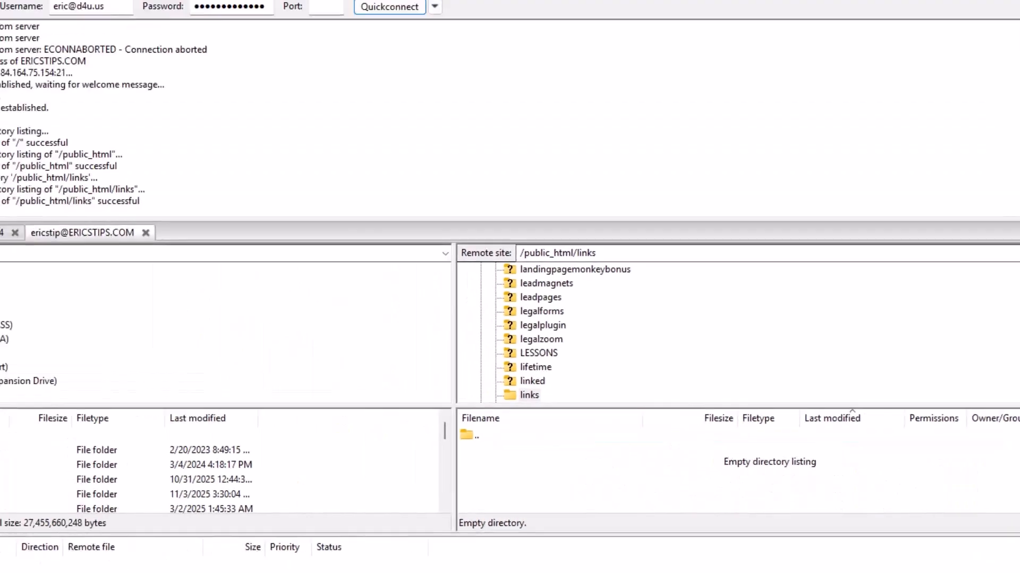
pyautogui.moveTo(88, 83); pyautogui.dragTo(0, 37)
pyautogui.moveTo(297, 412); pyautogui.dragTo(658, 487)
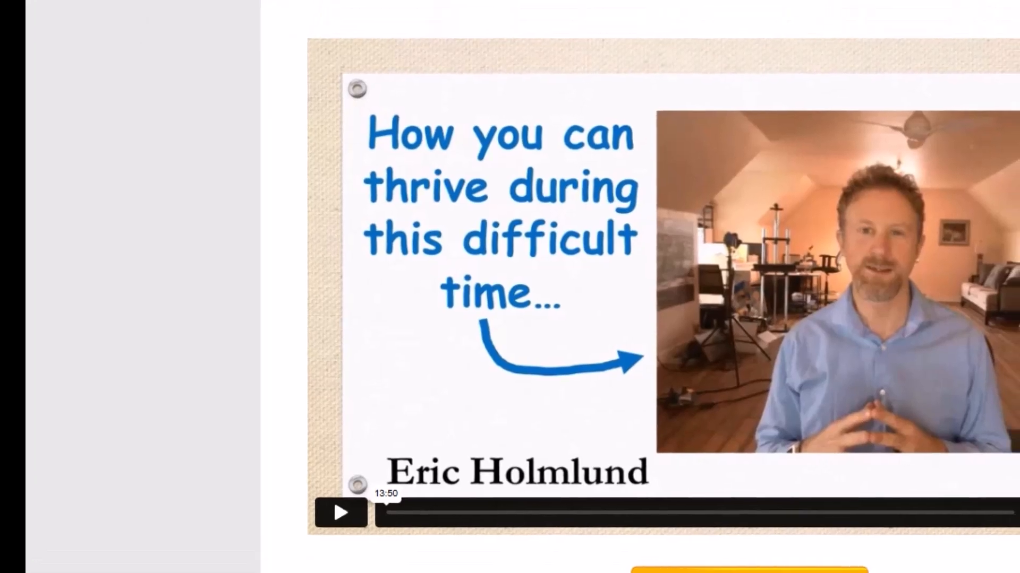
# Step: Switch to the browser, run the installer at ericstips.com/links/install.php and review its installation report
pyautogui.write('ericstips.com/links/install.php')
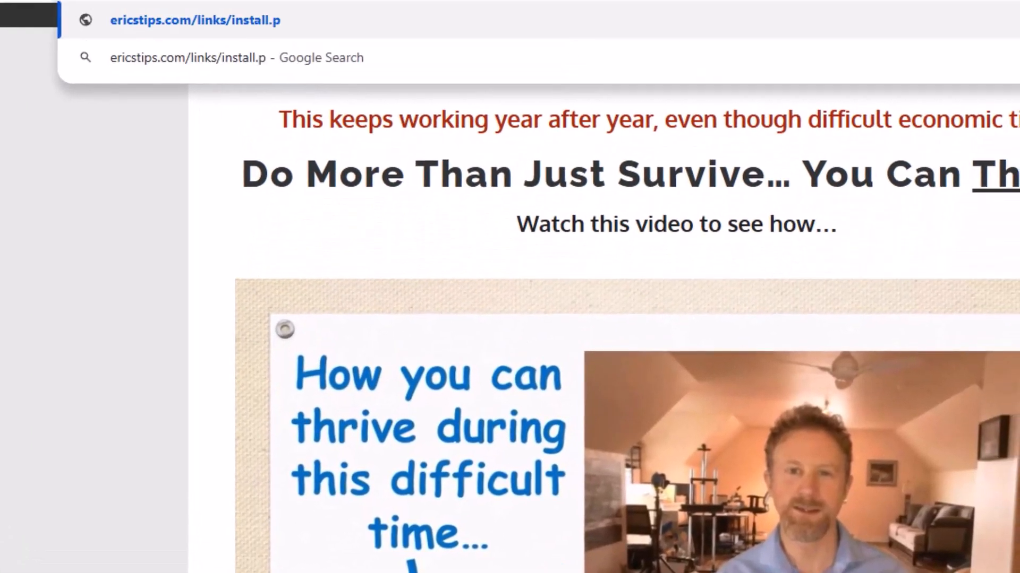
pyautogui.press('Return')
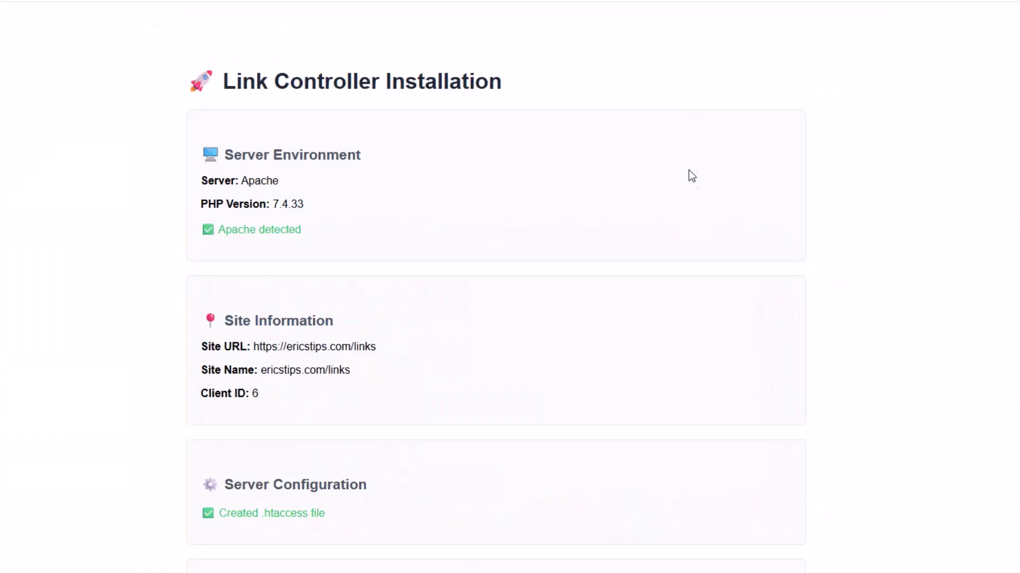
pyautogui.scroll(-7, 694, 263)
pyautogui.moveTo(223, 256); pyautogui.dragTo(415, 262)
pyautogui.scroll(6, 546, 358)
pyautogui.scroll(-6, 545, 369)
pyautogui.scroll(6, 547, 375)
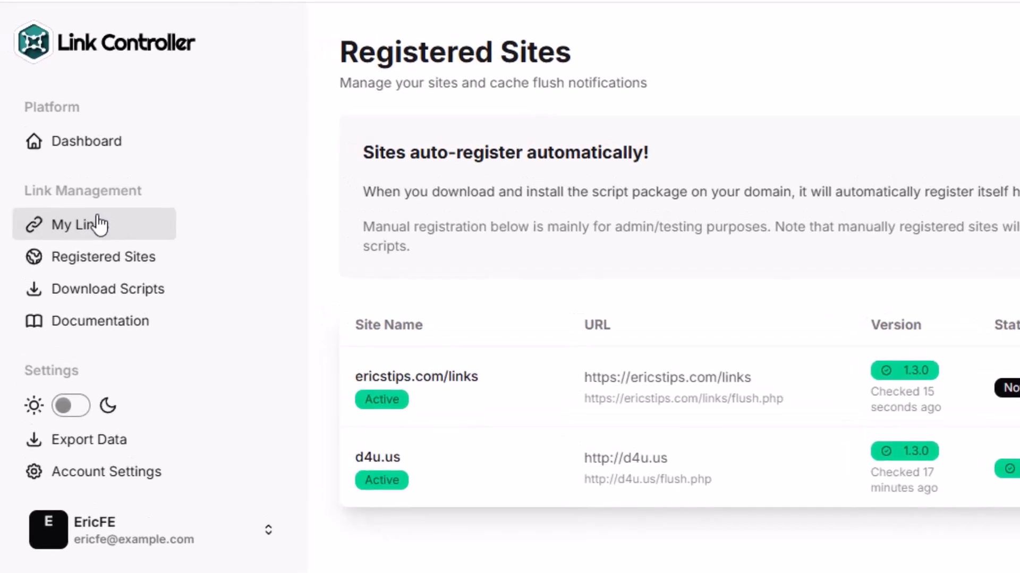
# Step: In Link Controller, view the account's links and set the site they are shared from to ericstips.com/links
pyautogui.click(98, 224)
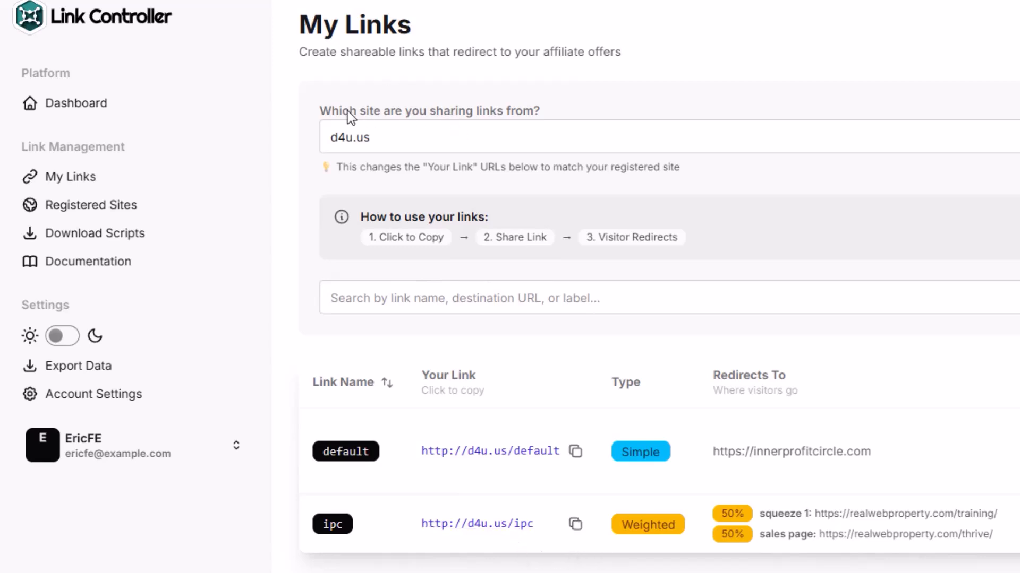
pyautogui.click(499, 139)
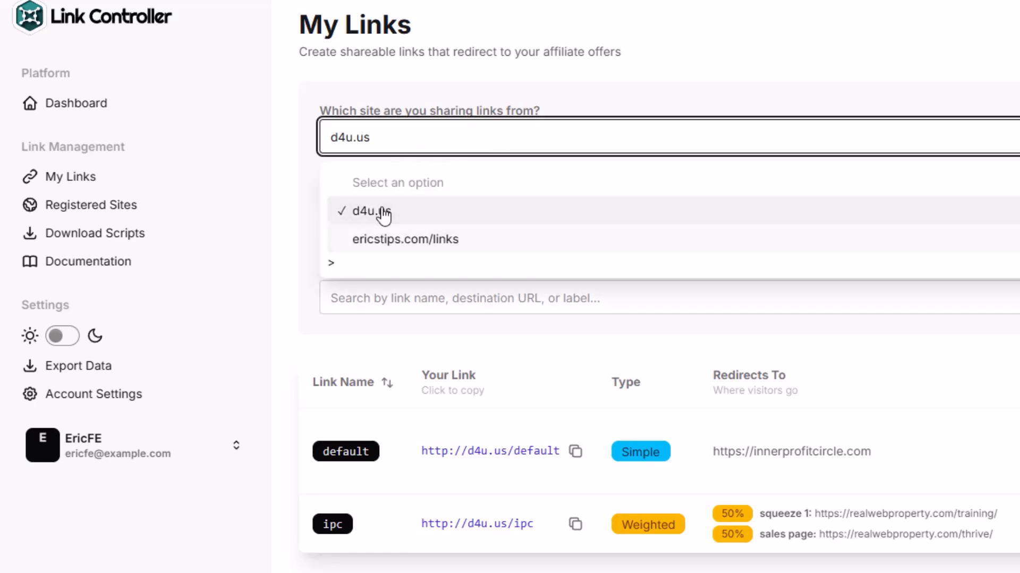
pyautogui.click(389, 249)
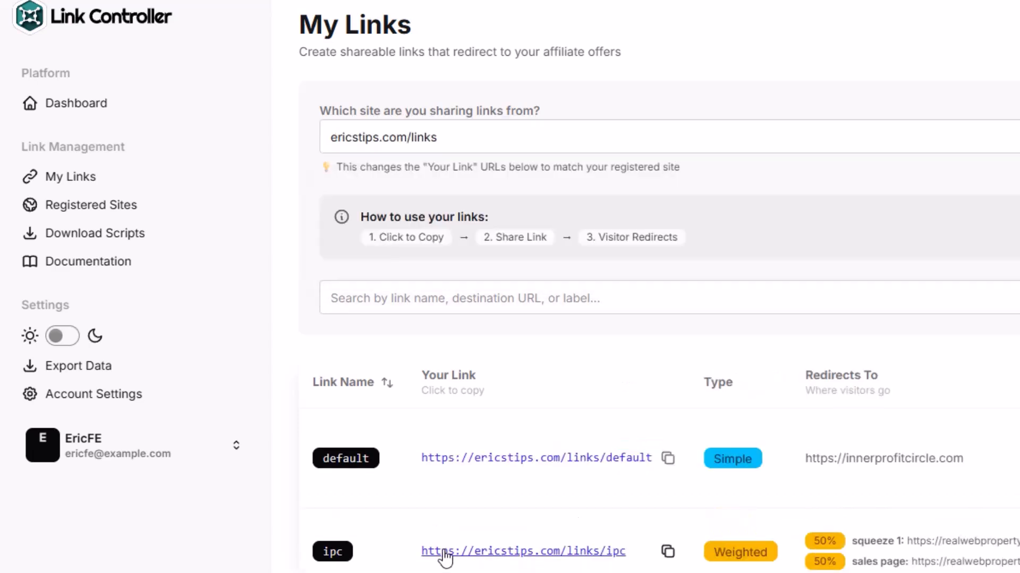